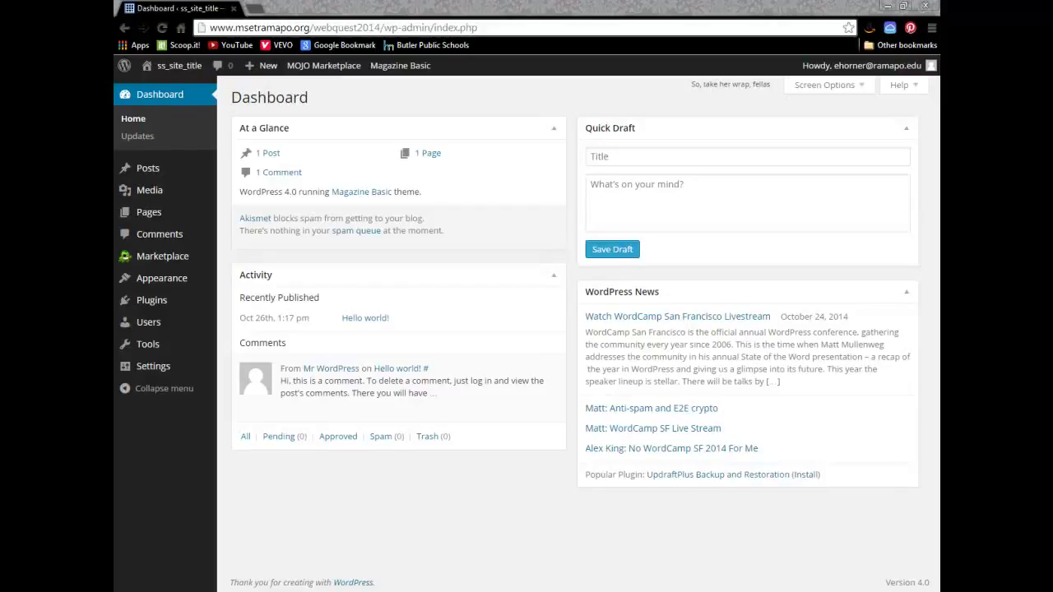
Step: Bring up the setup checklist PDF, reposition it, then minimize everything to reveal the desktop
key(alt+Tab)
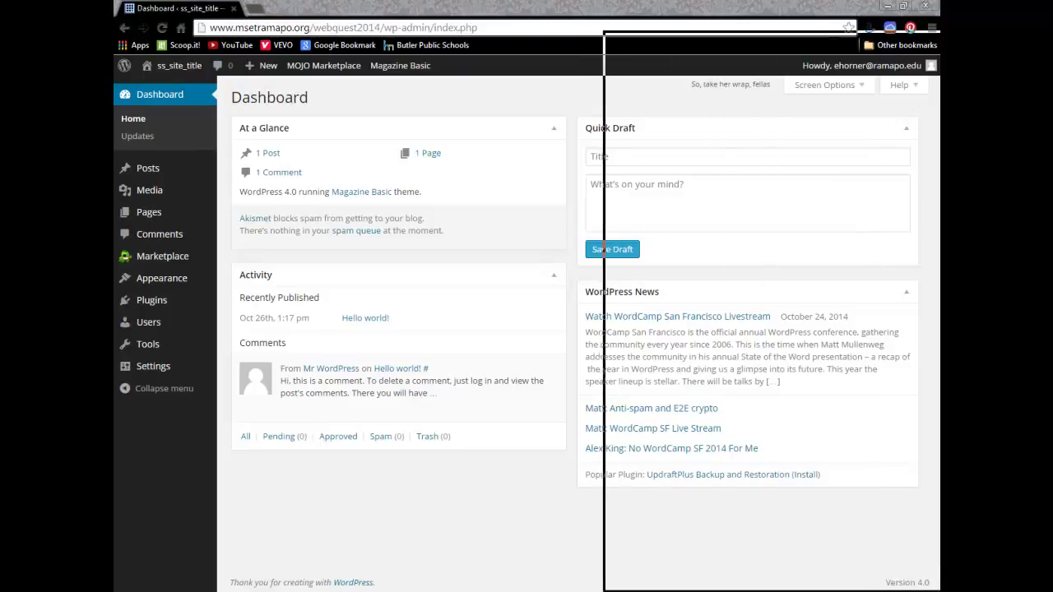
drag(741, 58, 521, 18)
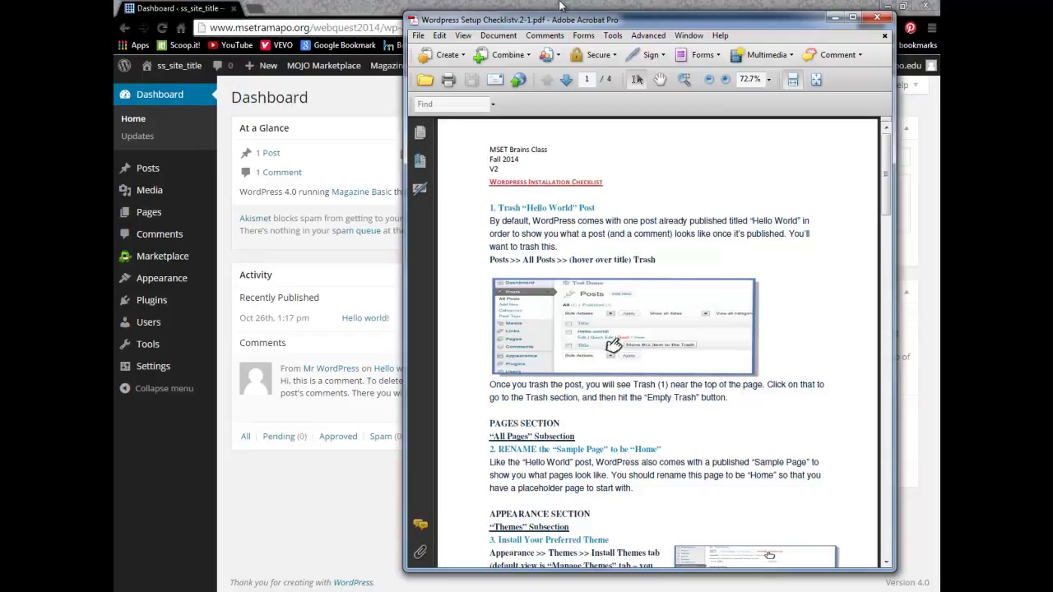
drag(559, 6, 559, 17)
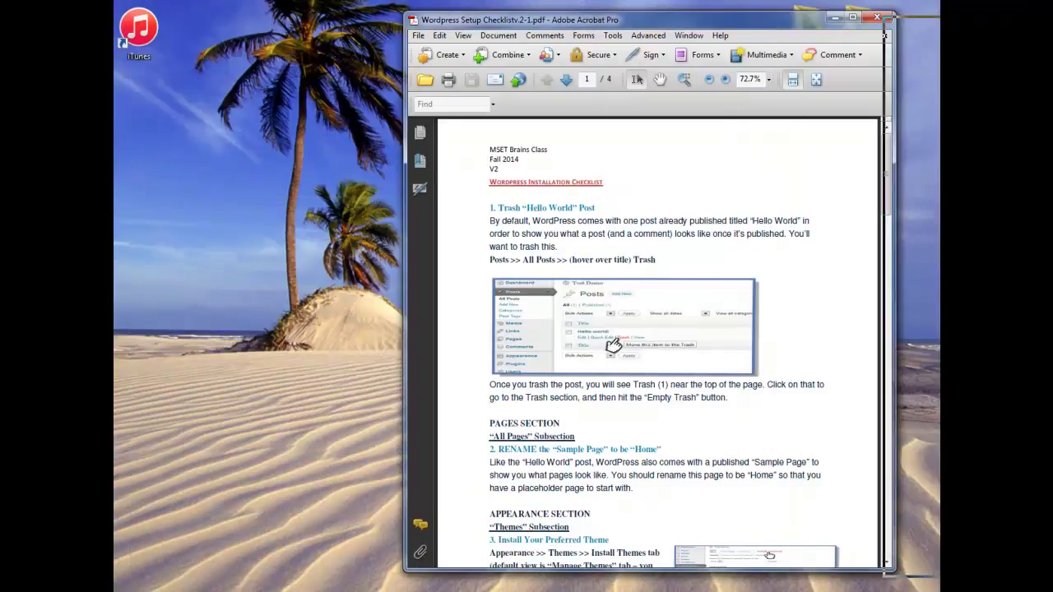
key(super+d)
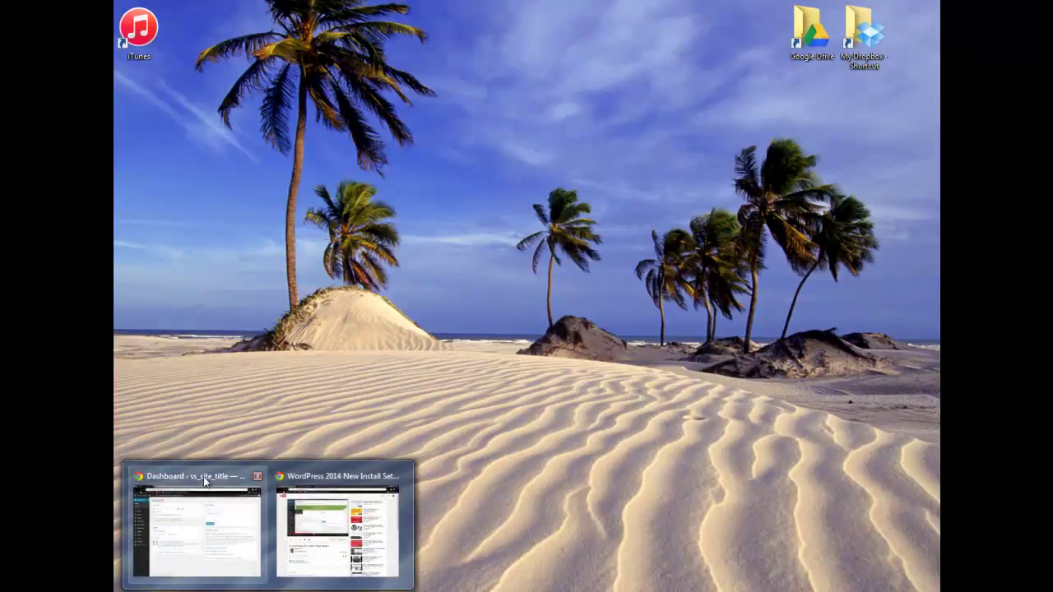
Step: Move the 'Hello world!' post to the Trash from the All Posts list
click(205, 483)
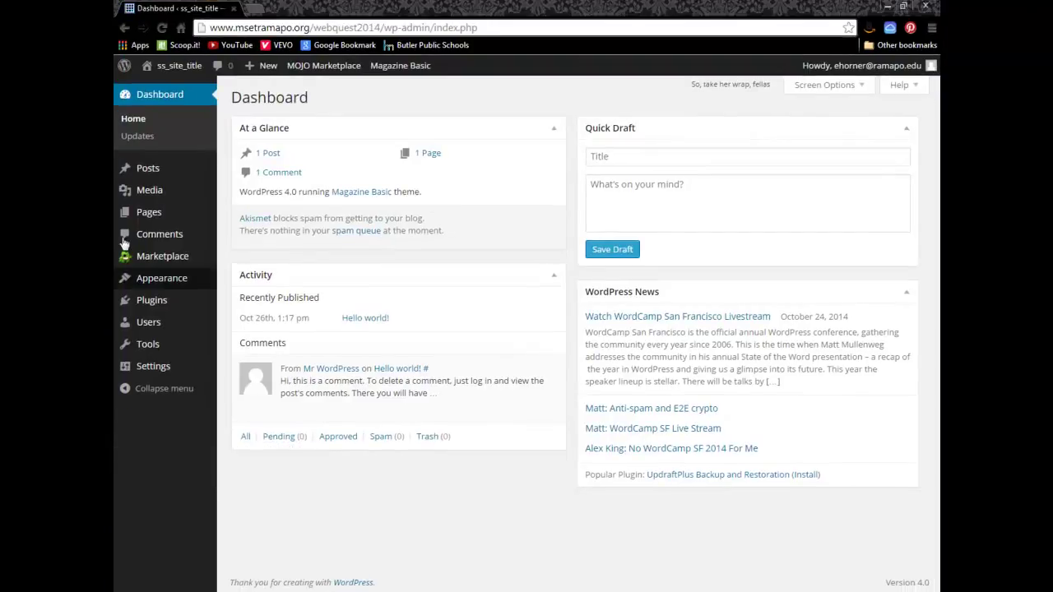
click(145, 169)
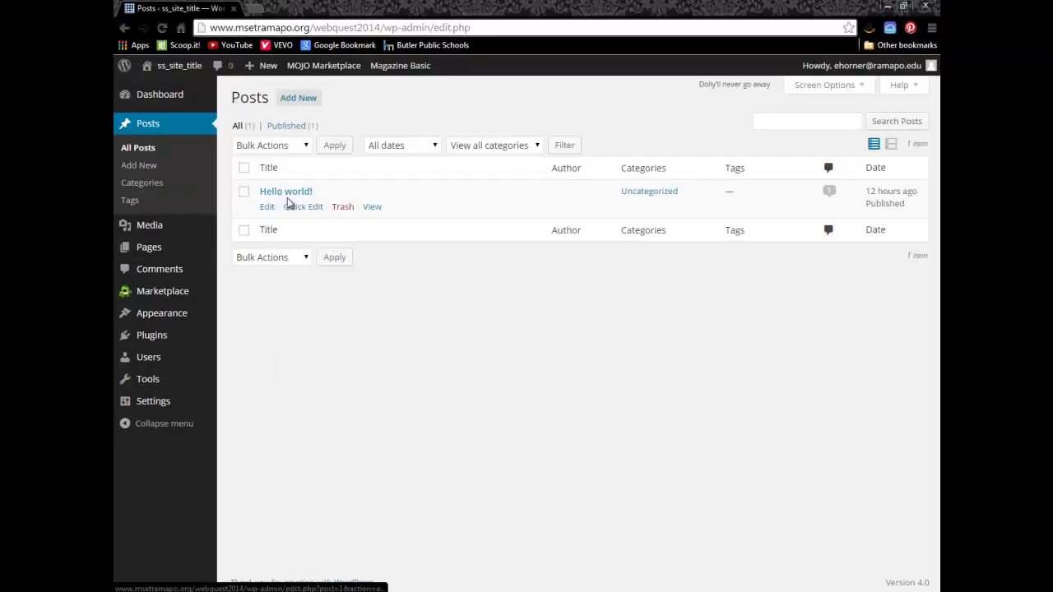
click(338, 209)
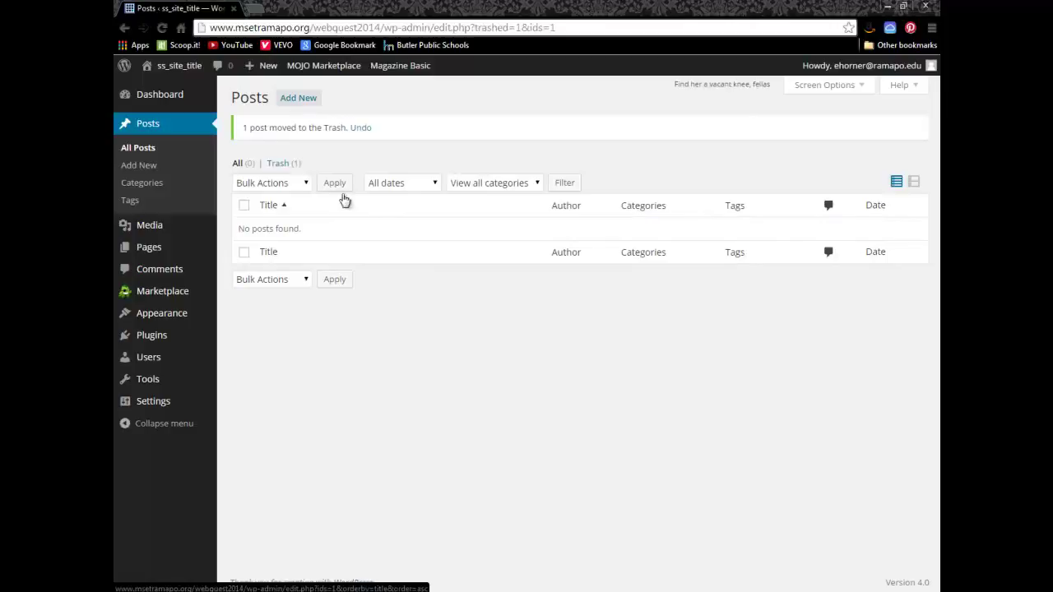
Step: Permanently delete all posts in the Trash using the Delete Permanently bulk action
click(280, 165)
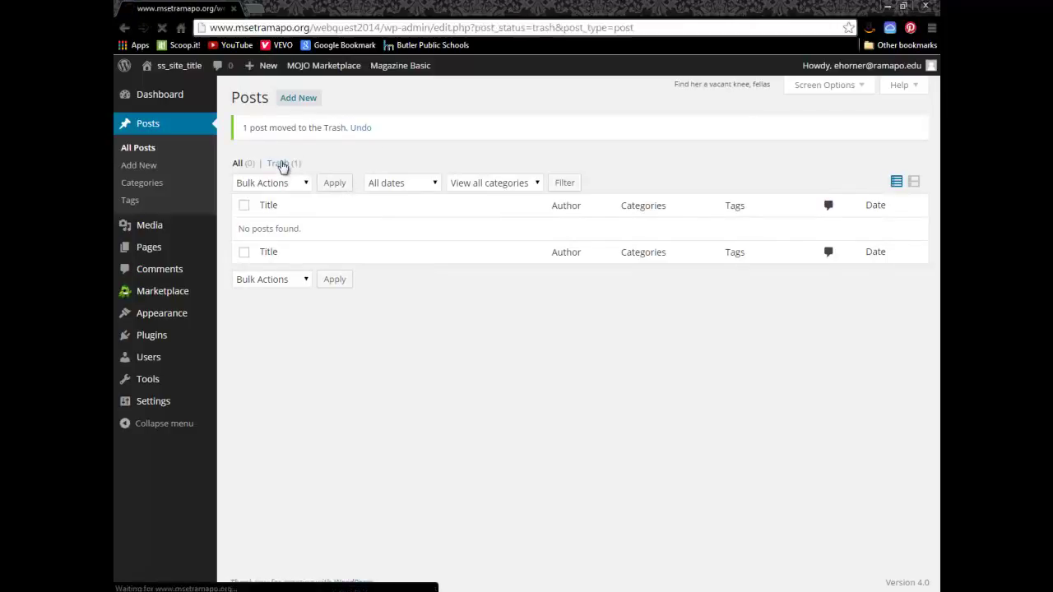
click(245, 169)
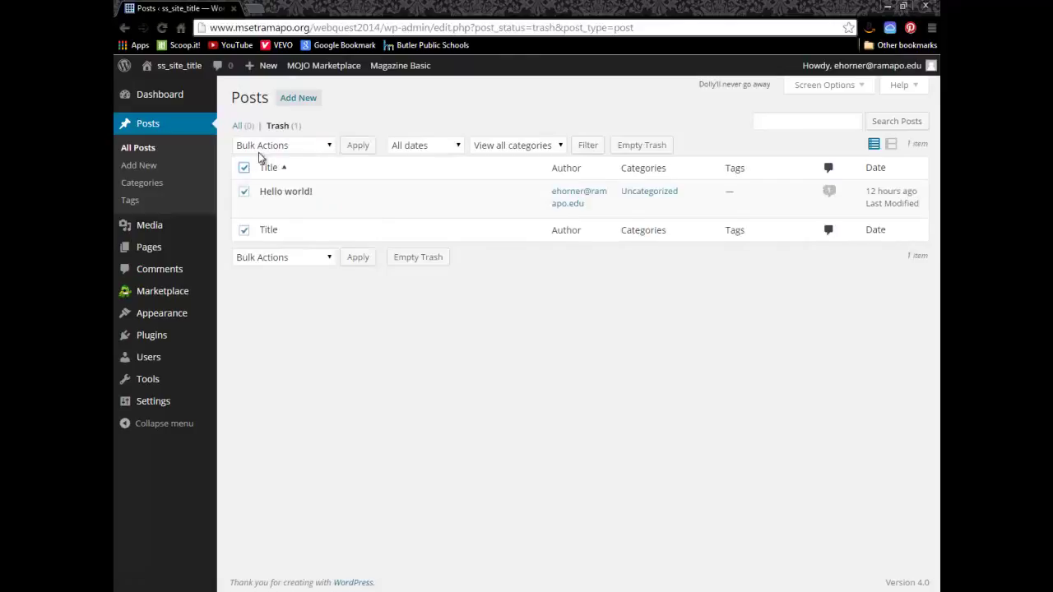
click(263, 148)
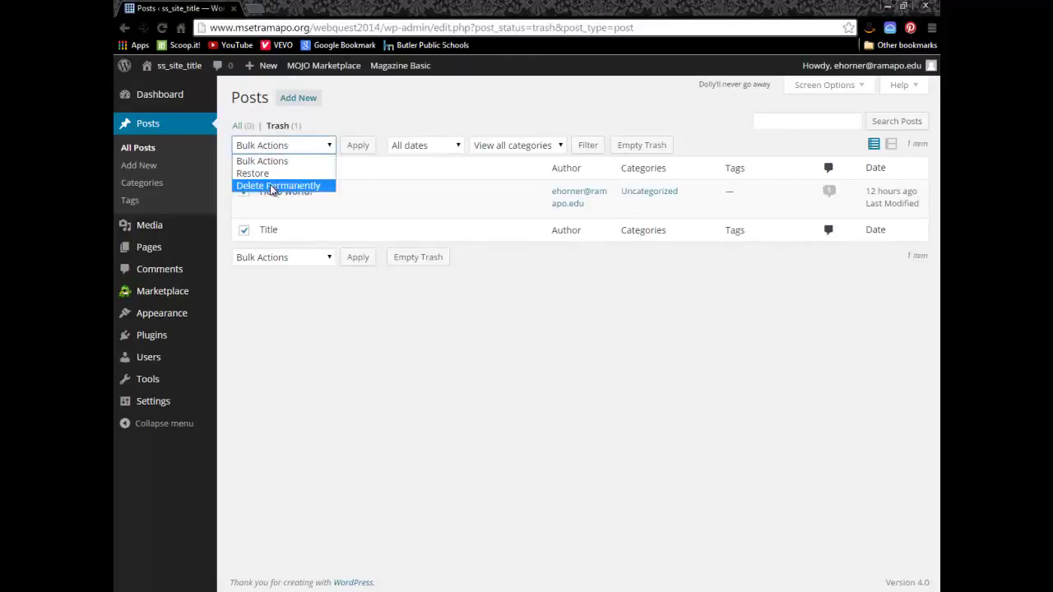
click(278, 185)
click(358, 146)
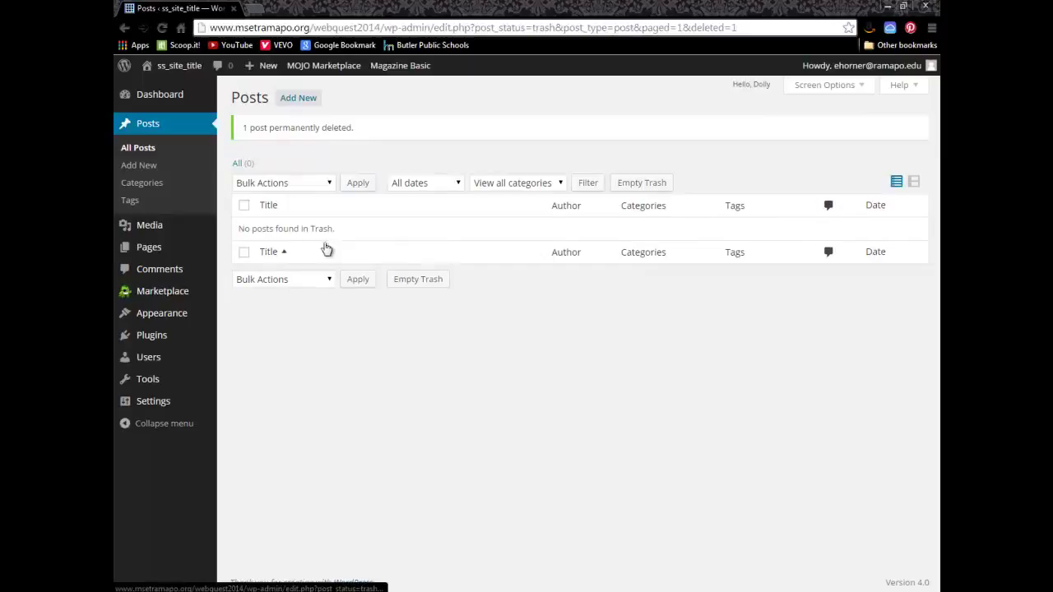
Step: View the empty Comments list and check the checklist step on renaming the Sample Page
click(146, 270)
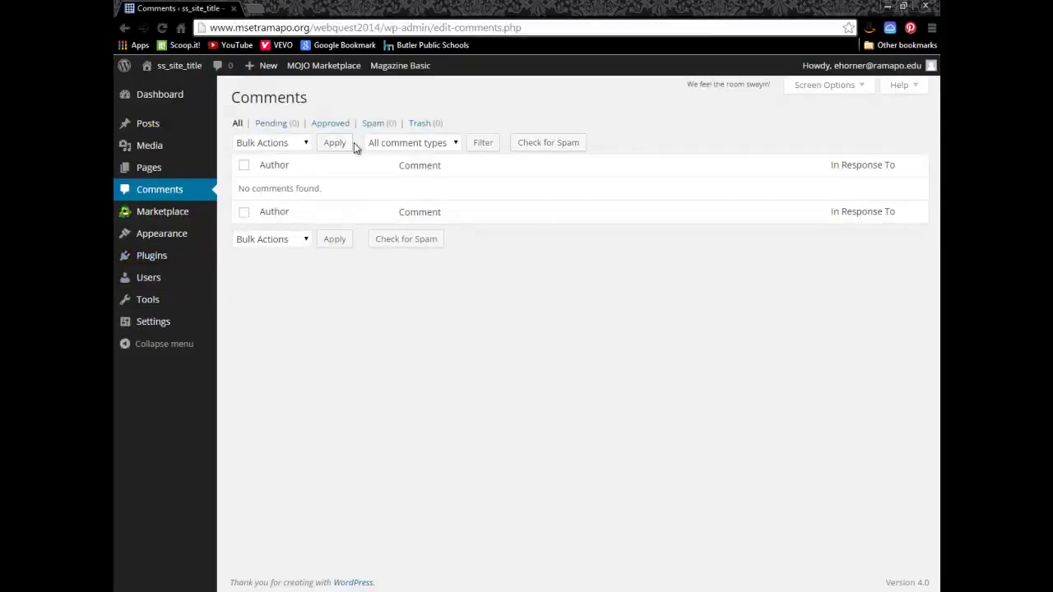
key(alt+Tab)
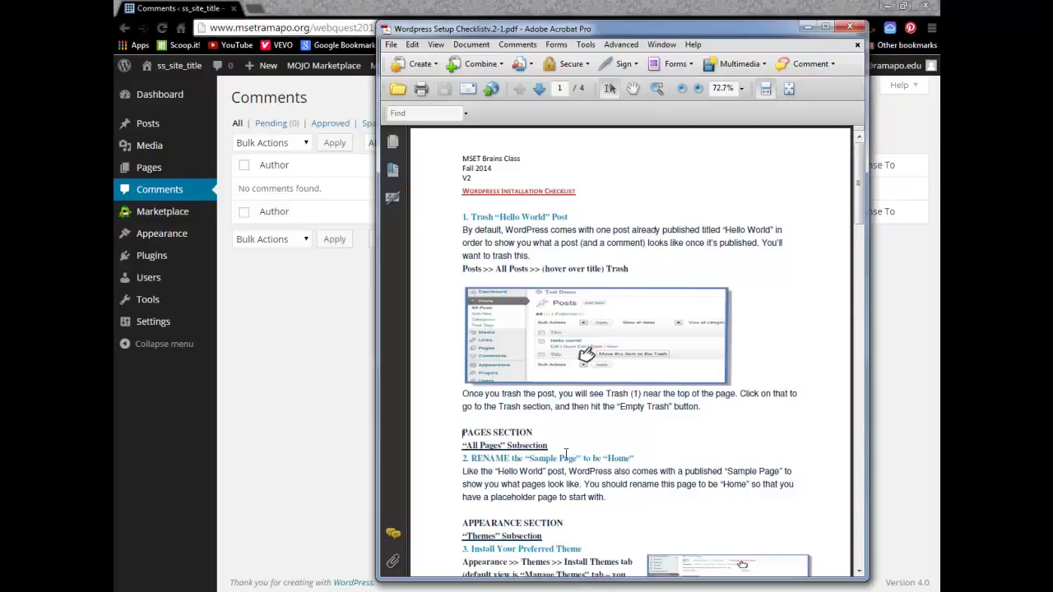
drag(635, 458, 463, 458)
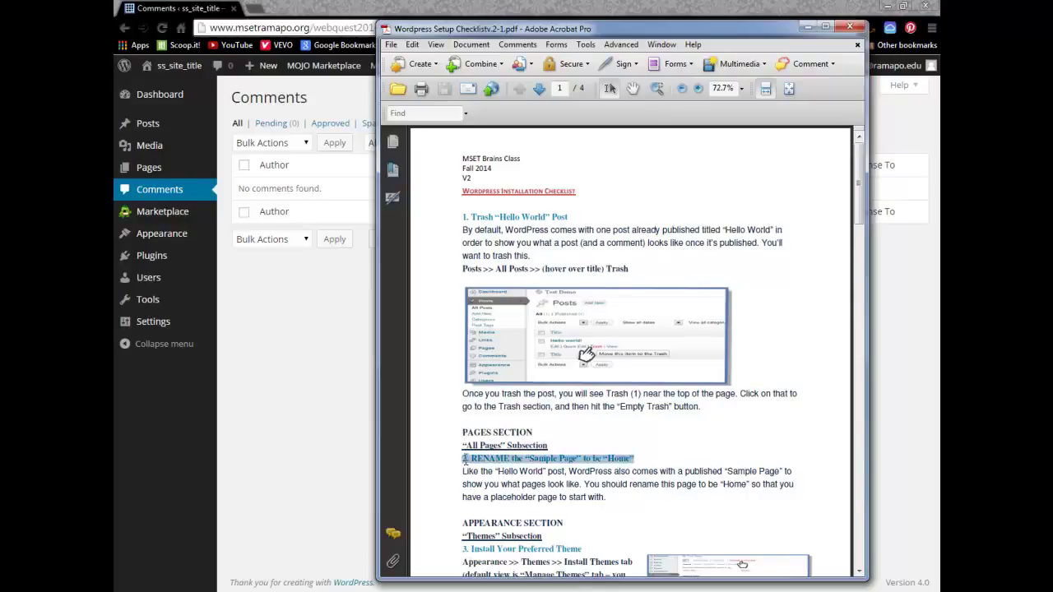
click(280, 175)
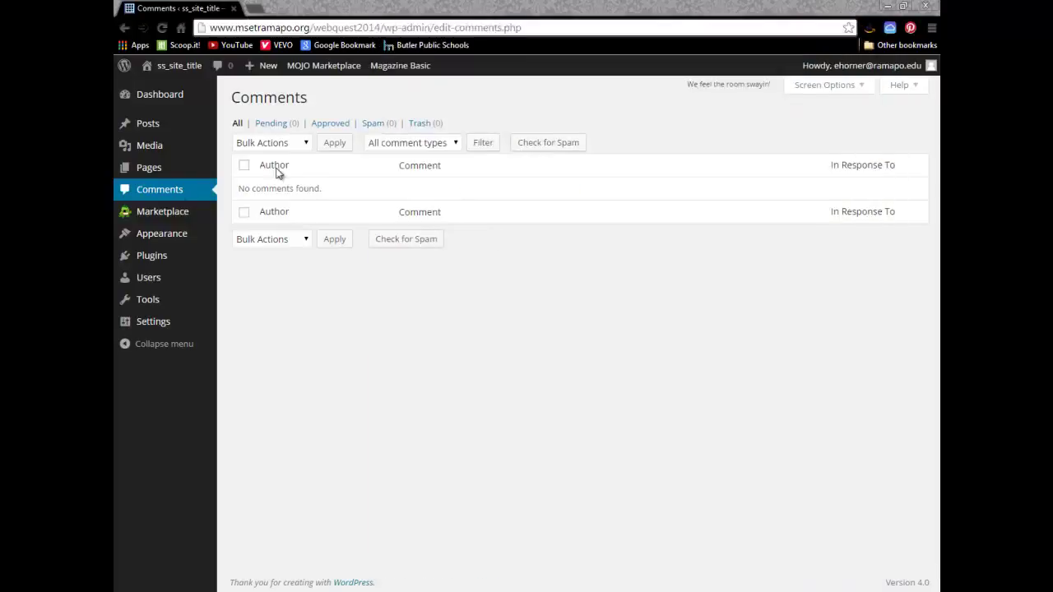
Step: Retitle 'Sample Page' to 'Home', delete all its body text, and update the page
click(149, 170)
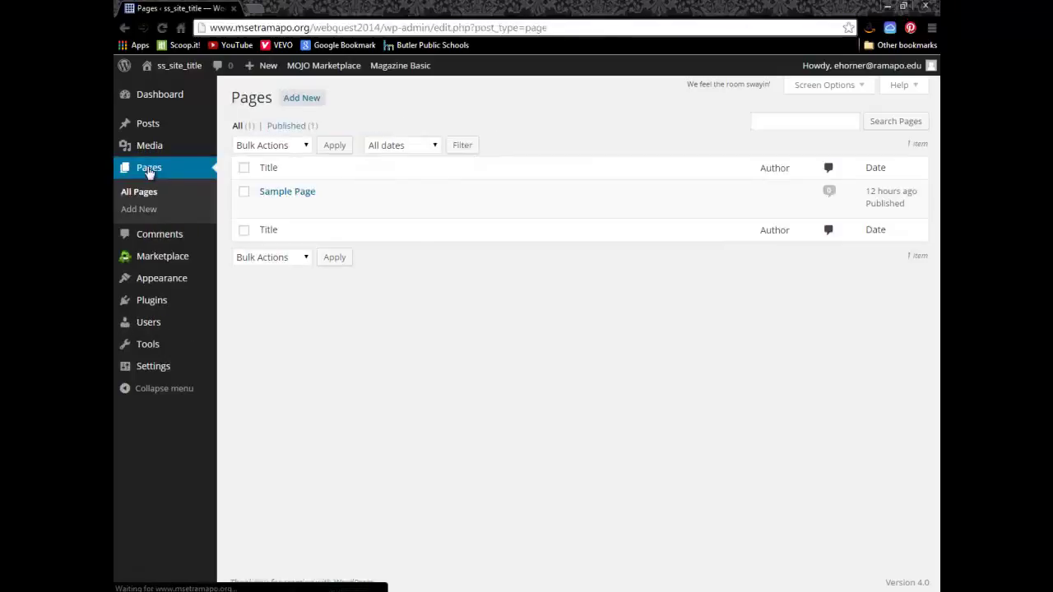
click(268, 206)
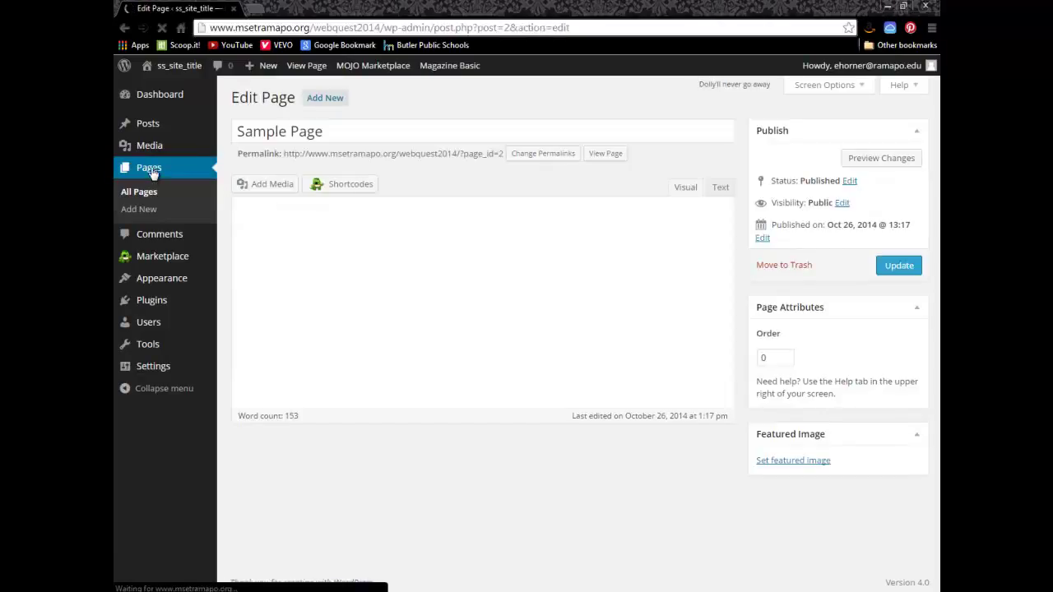
mouse_move(143, 129)
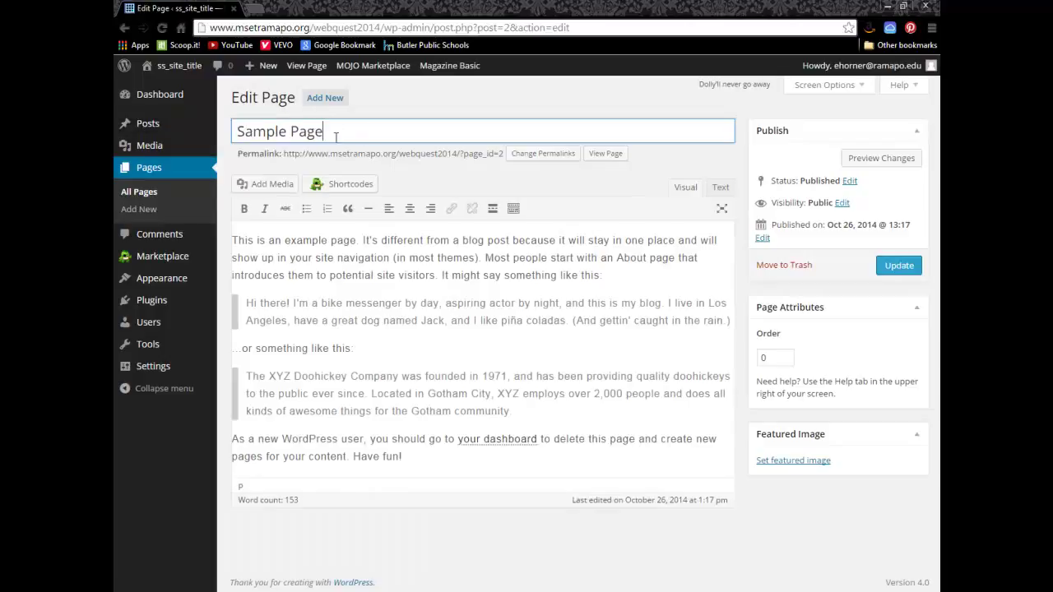
drag(336, 137, 238, 139)
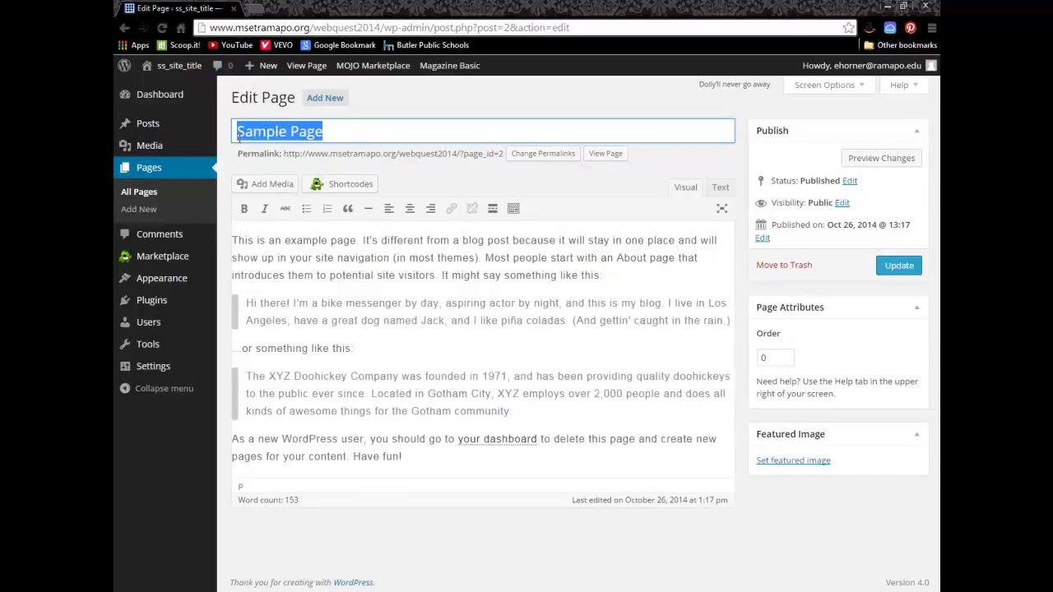
text(Home)
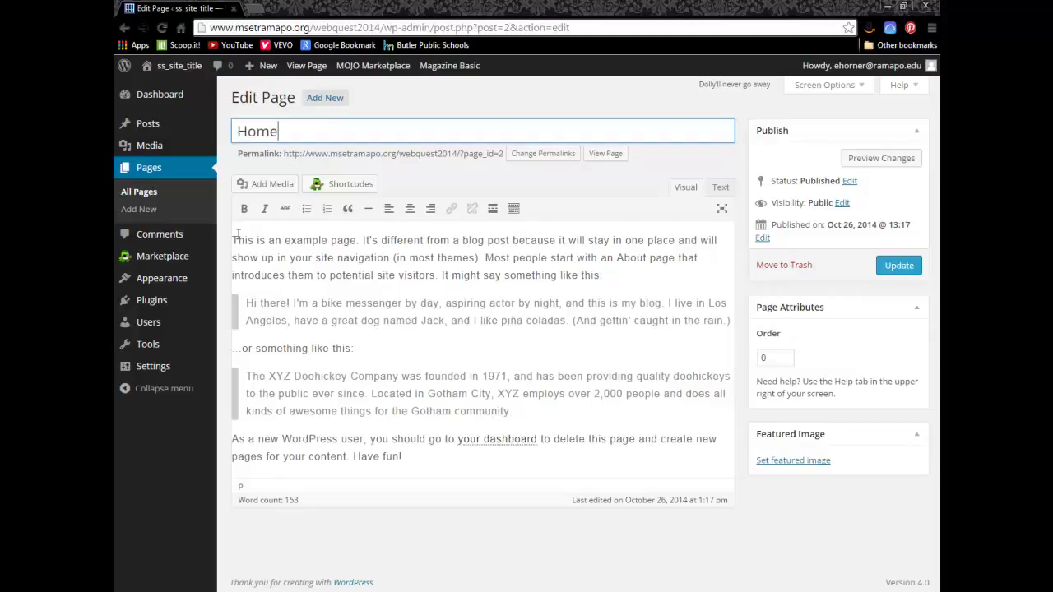
drag(234, 240, 423, 463)
key(BackSpace)
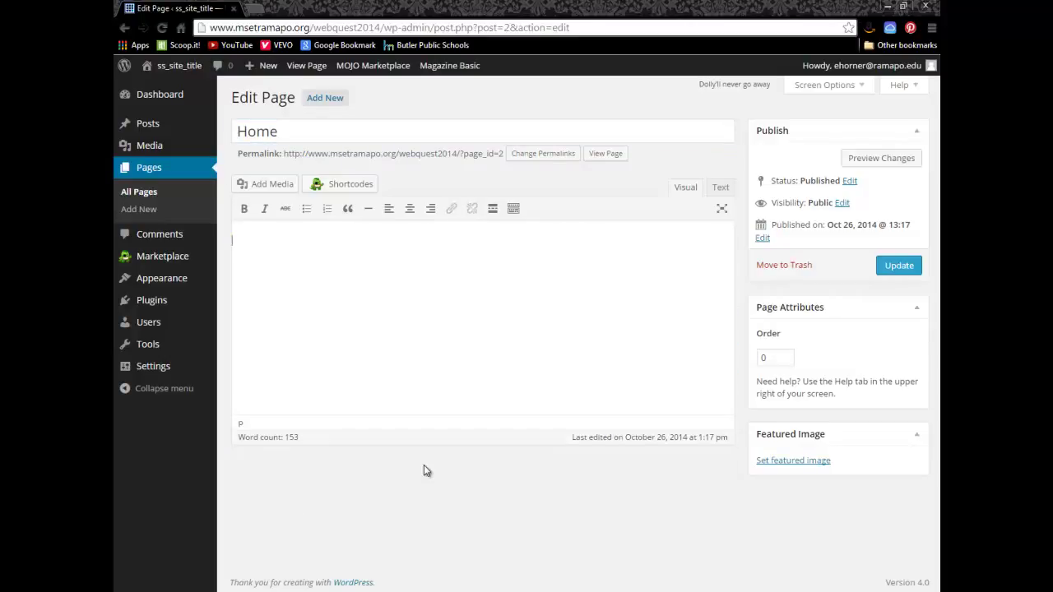
click(892, 269)
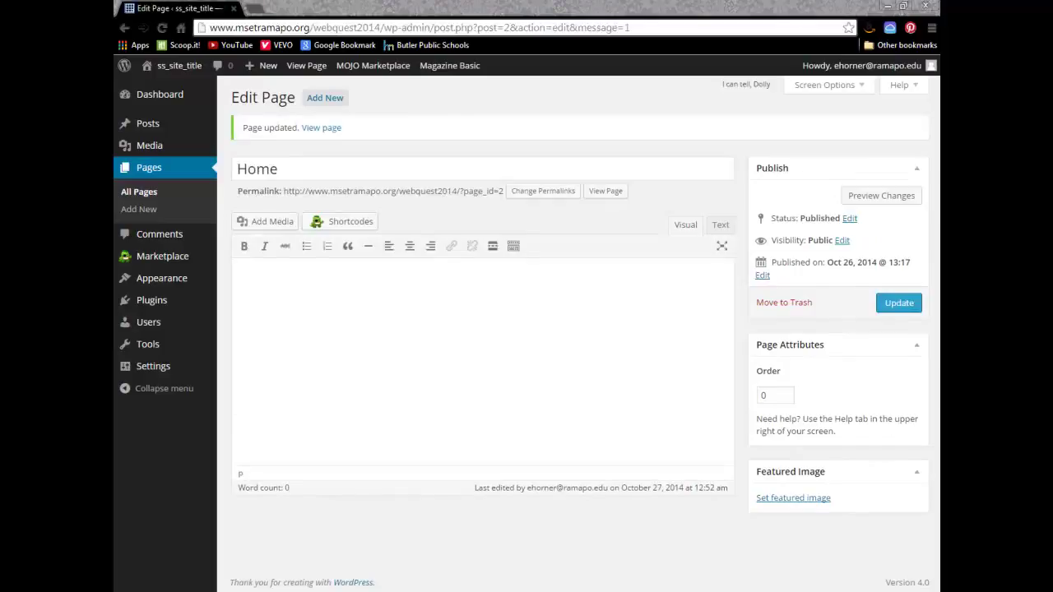
Step: Switch to the checklist PDF and scroll past the theme step to the Settings section
key(alt+Tab)
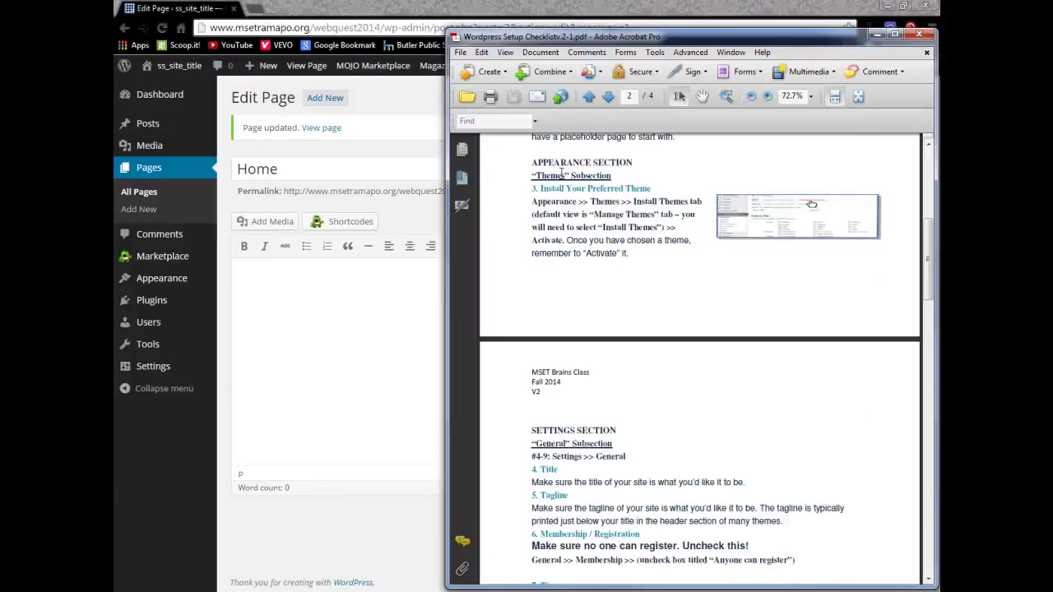
drag(530, 187, 638, 252)
click(632, 237)
scroll(631, 236, down, 3)
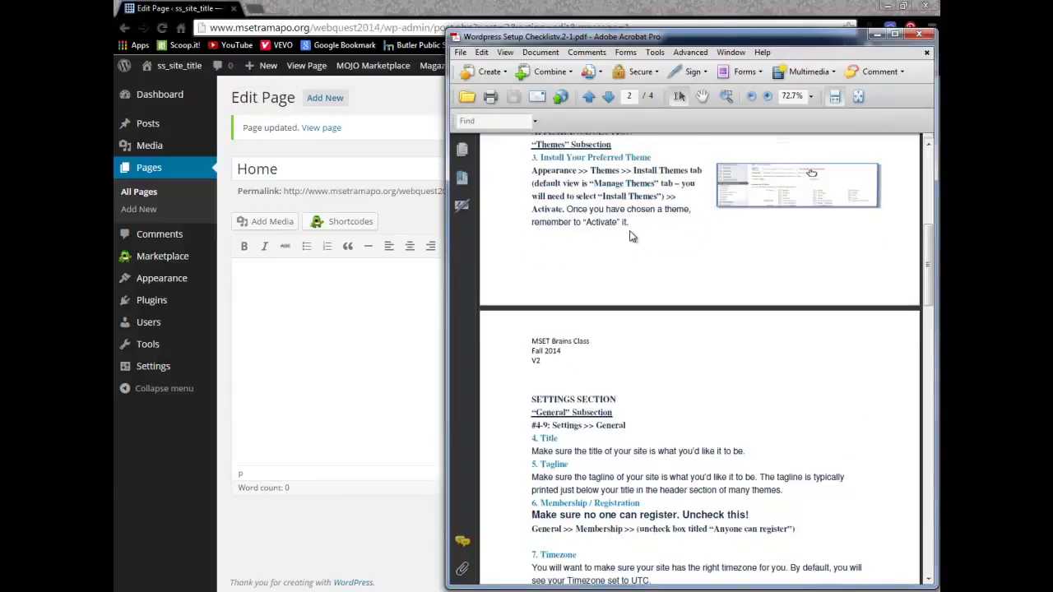
scroll(632, 237, down, 4)
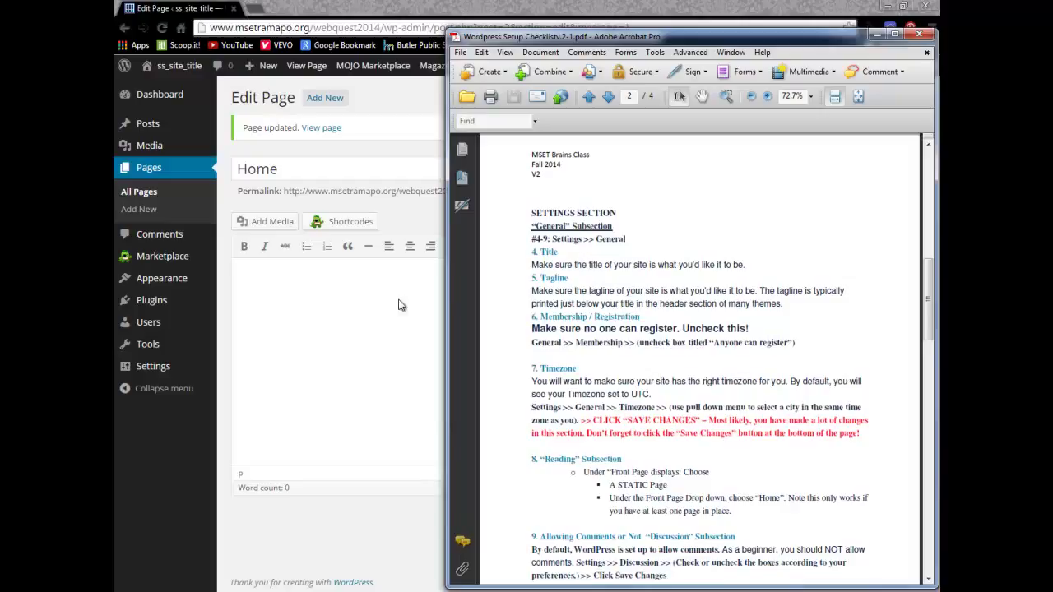
Step: Open the General Settings page in WordPress
mouse_move(165, 370)
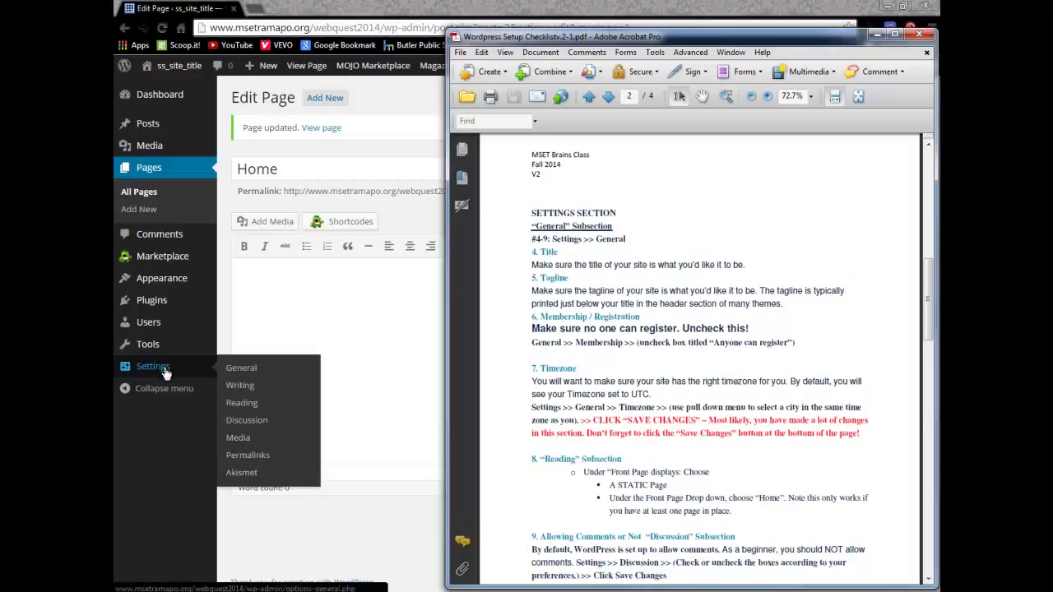
click(164, 370)
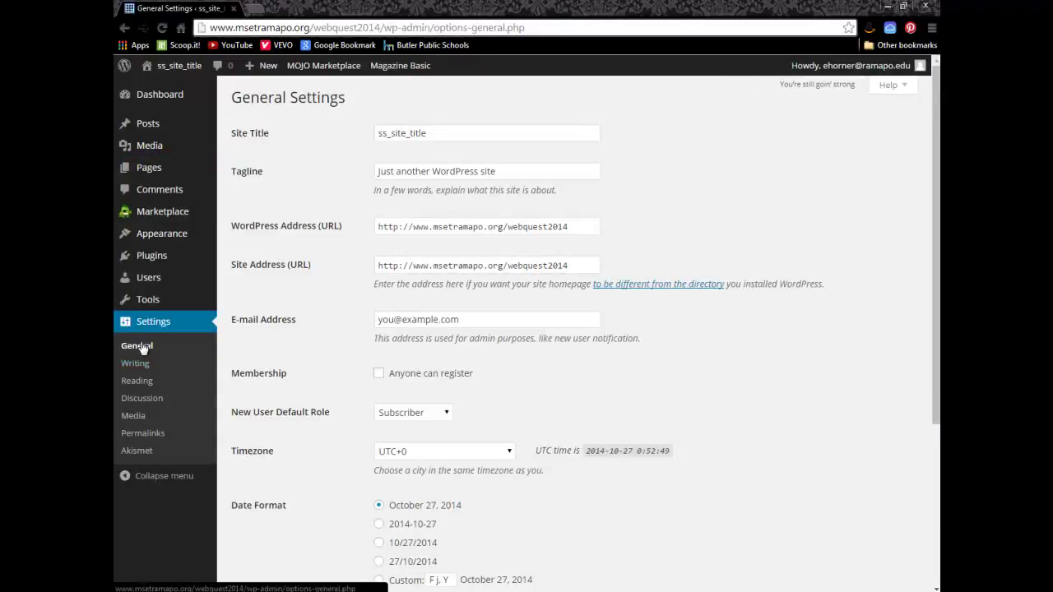
click(142, 348)
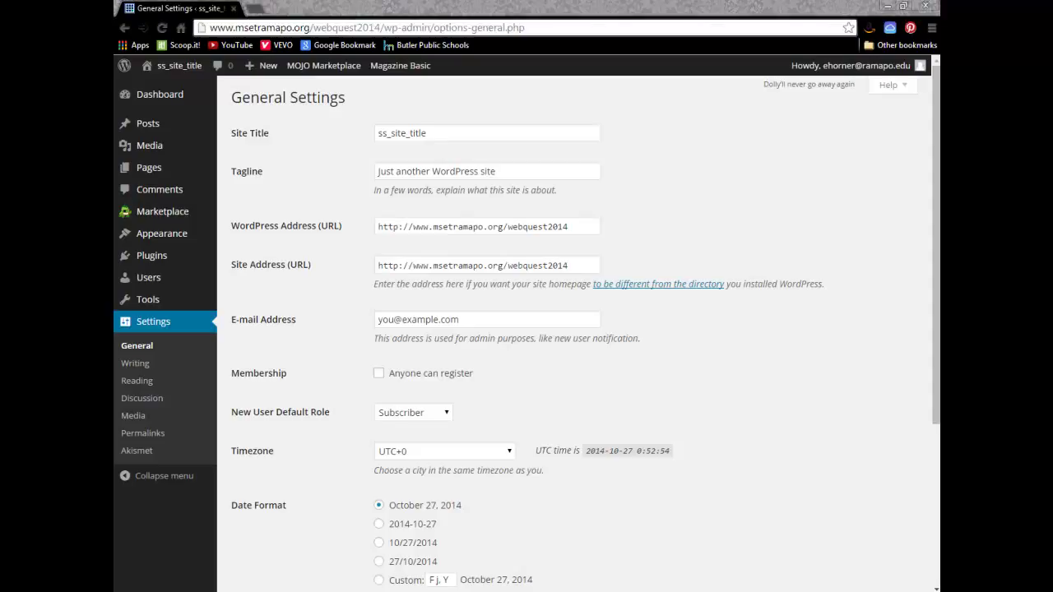
Step: Review the checklist's Title and Membership/Registration steps in a maximized Acrobat window
key(alt+Tab)
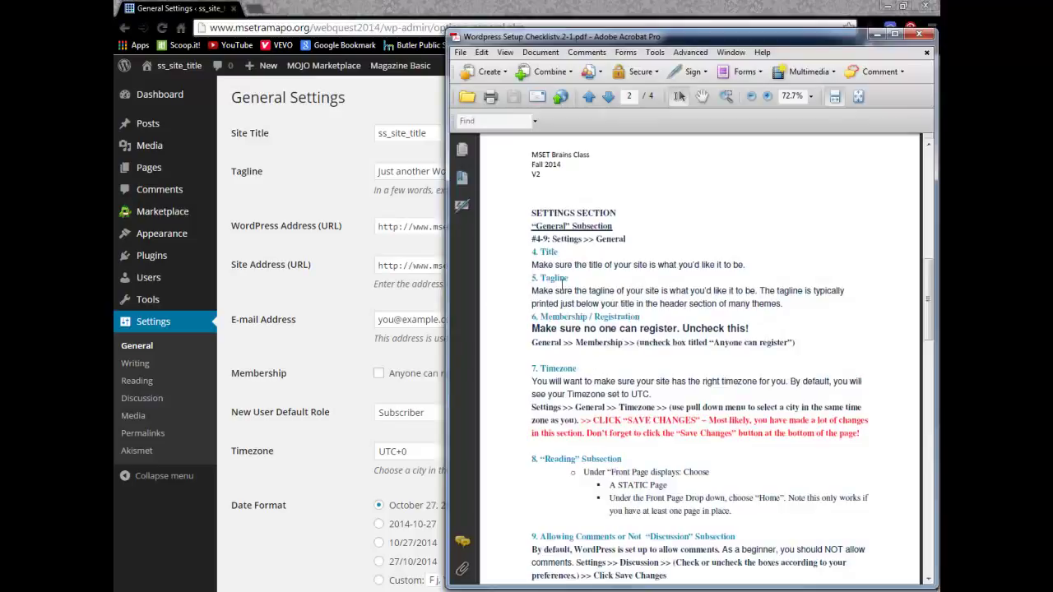
drag(531, 248, 744, 260)
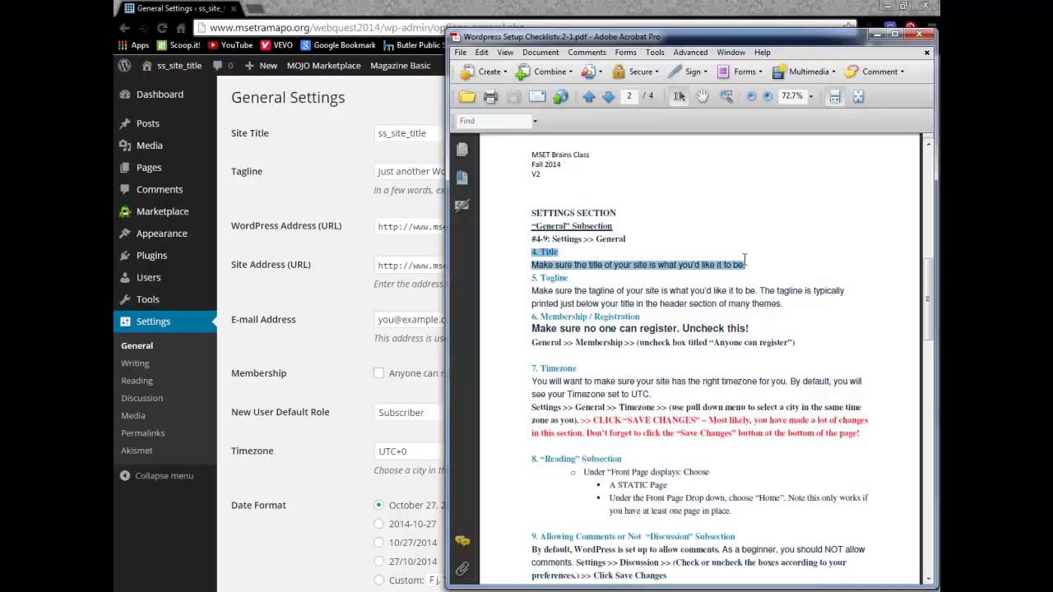
click(502, 275)
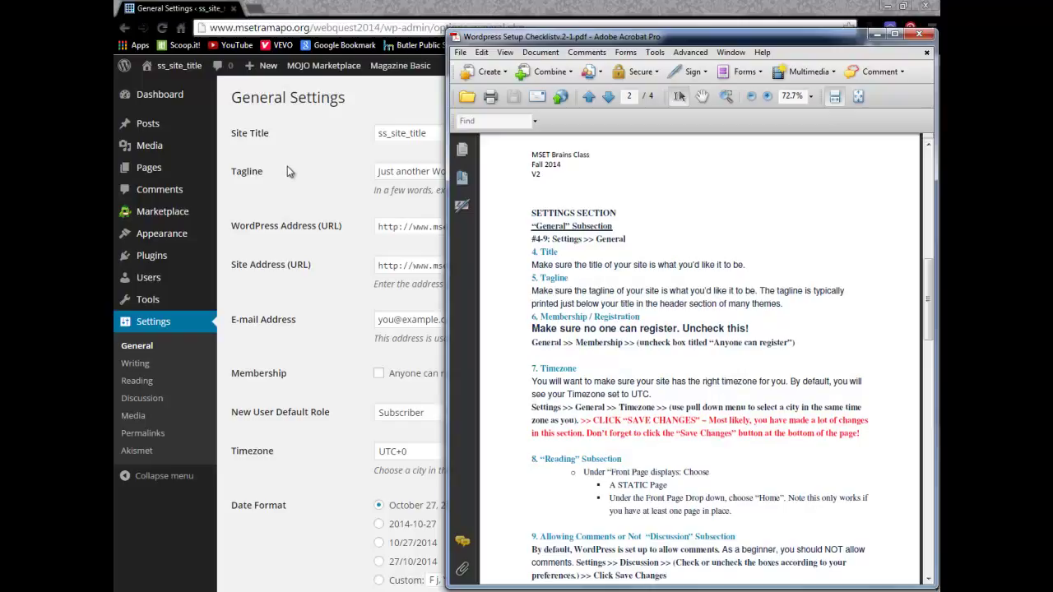
drag(570, 36, 578, 36)
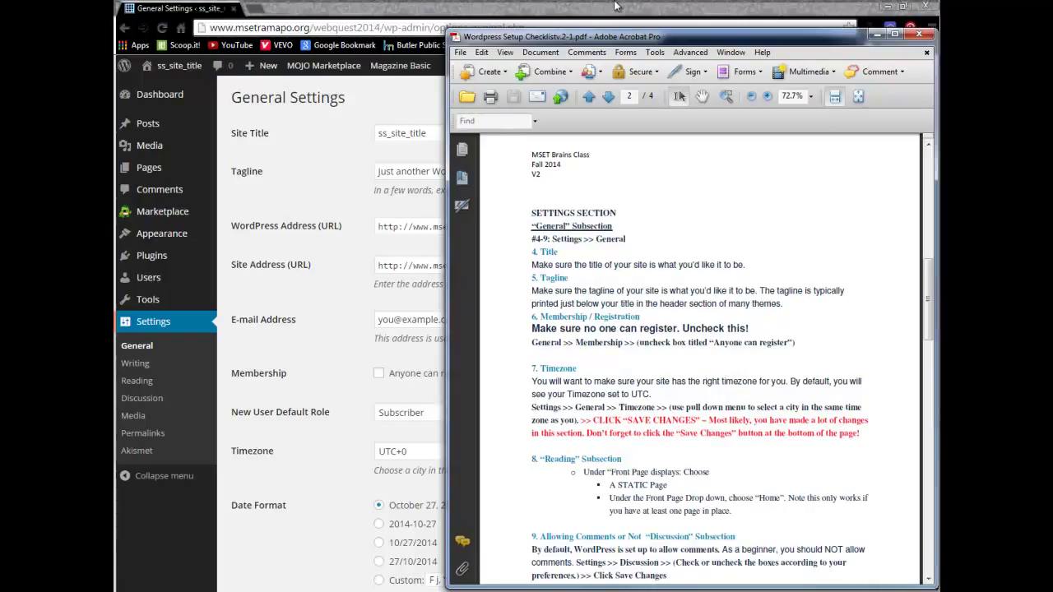
double_click(579, 36)
scroll(561, 300, down, 1)
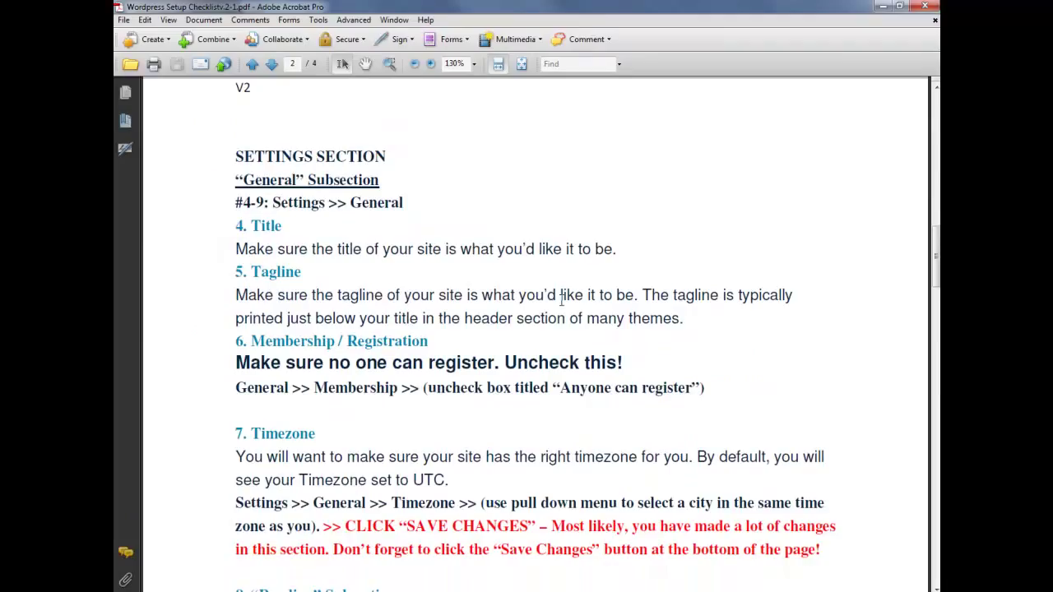
scroll(412, 305, up, 1)
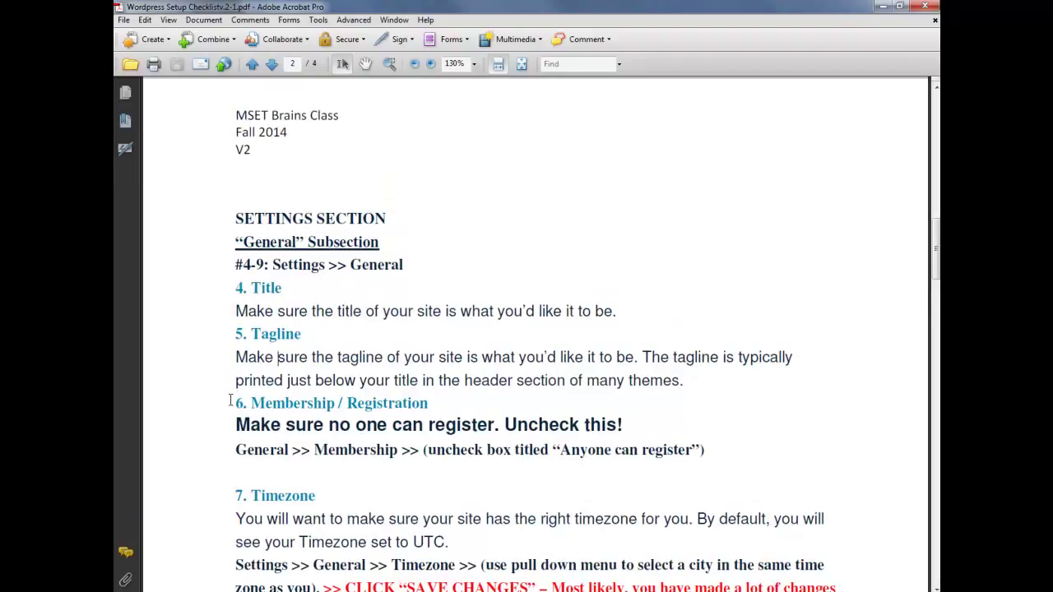
drag(235, 403, 429, 403)
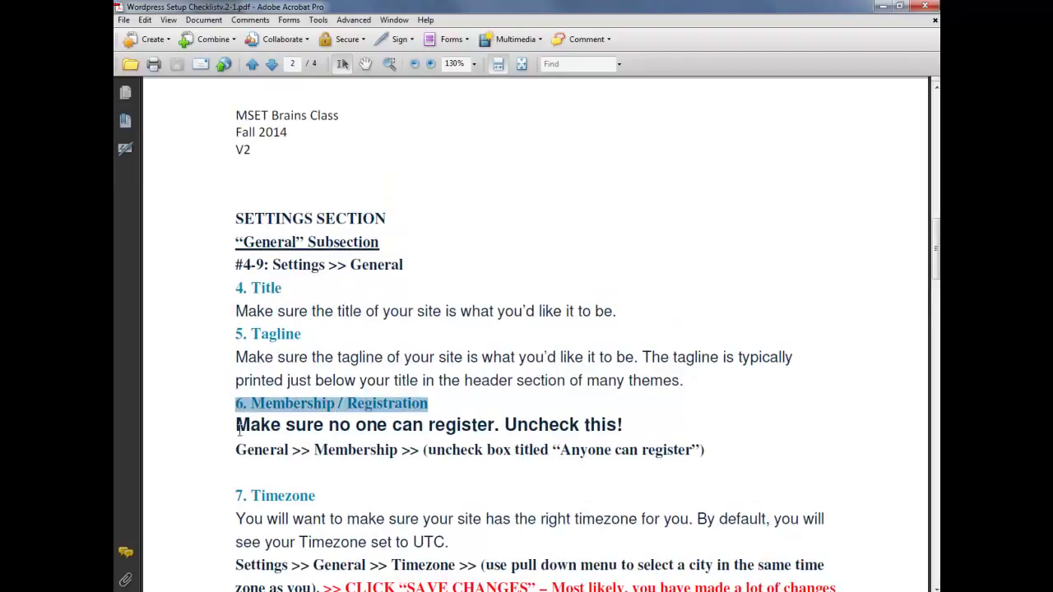
drag(237, 426, 641, 428)
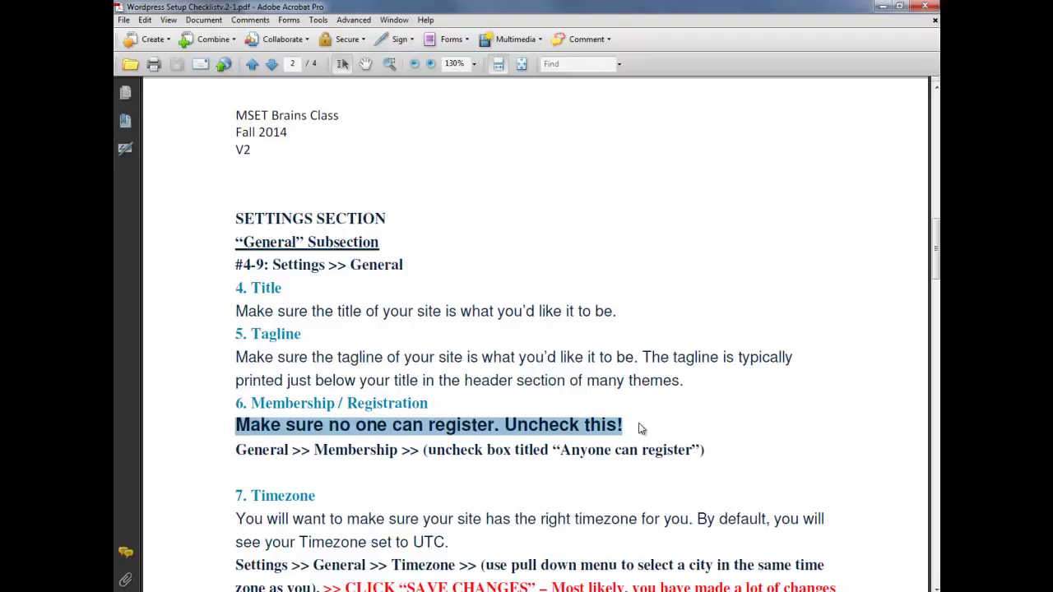
click(899, 6)
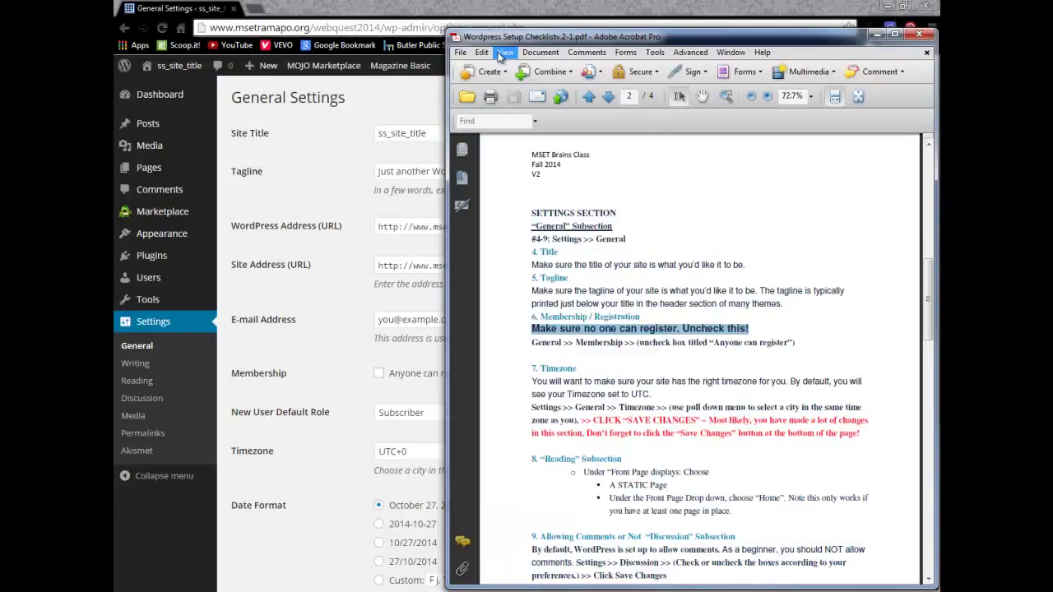
Step: Enter site title 'WebQuest', tagline 'MSET Ramapo', and the administrator's e-mail address
click(272, 205)
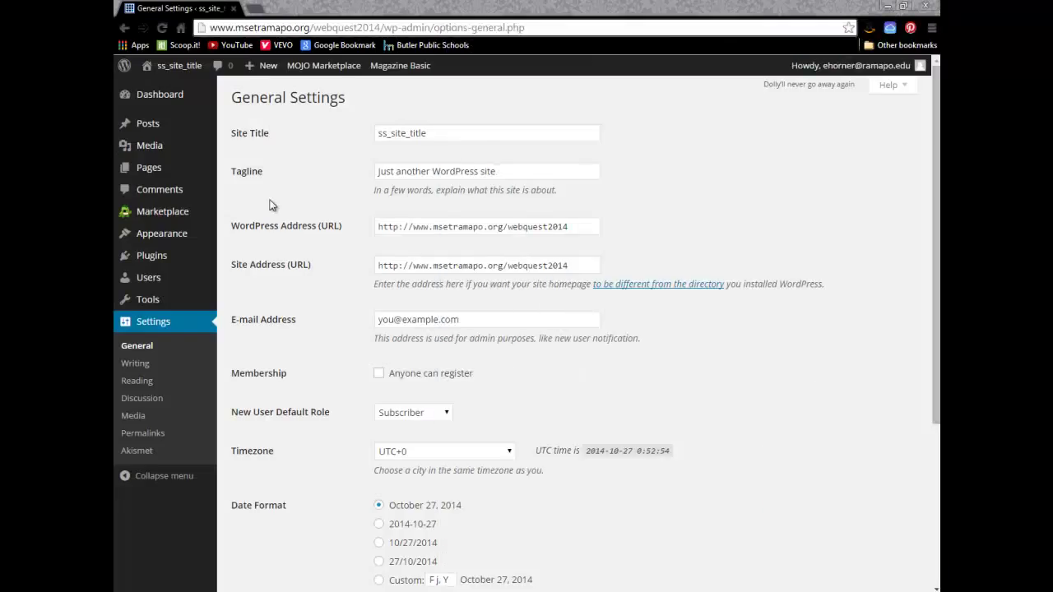
drag(453, 134, 263, 138)
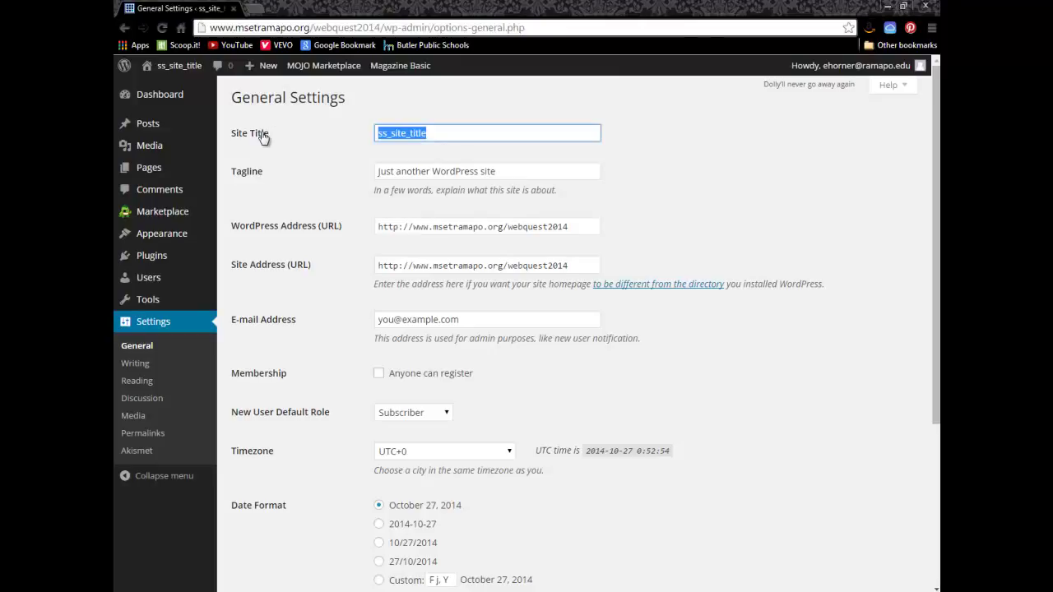
text(Wo)
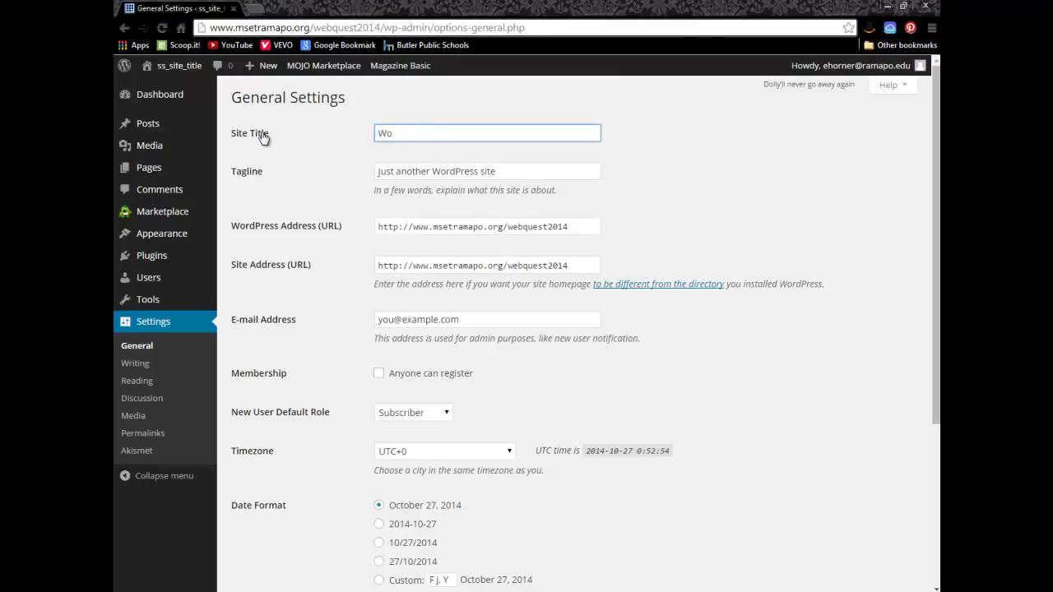
text(bQuest)
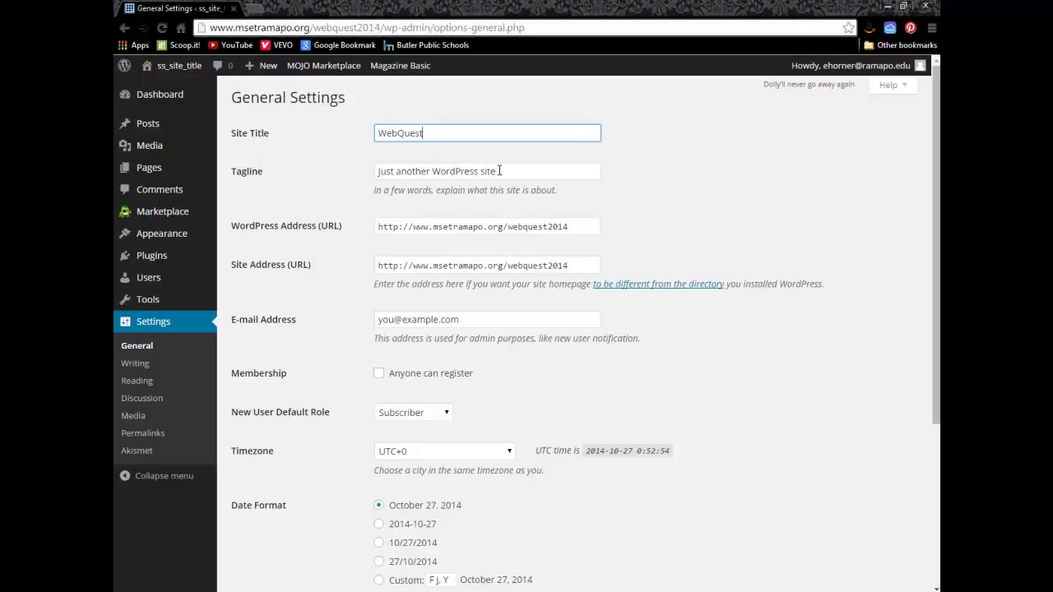
drag(497, 171, 381, 169)
text(M)
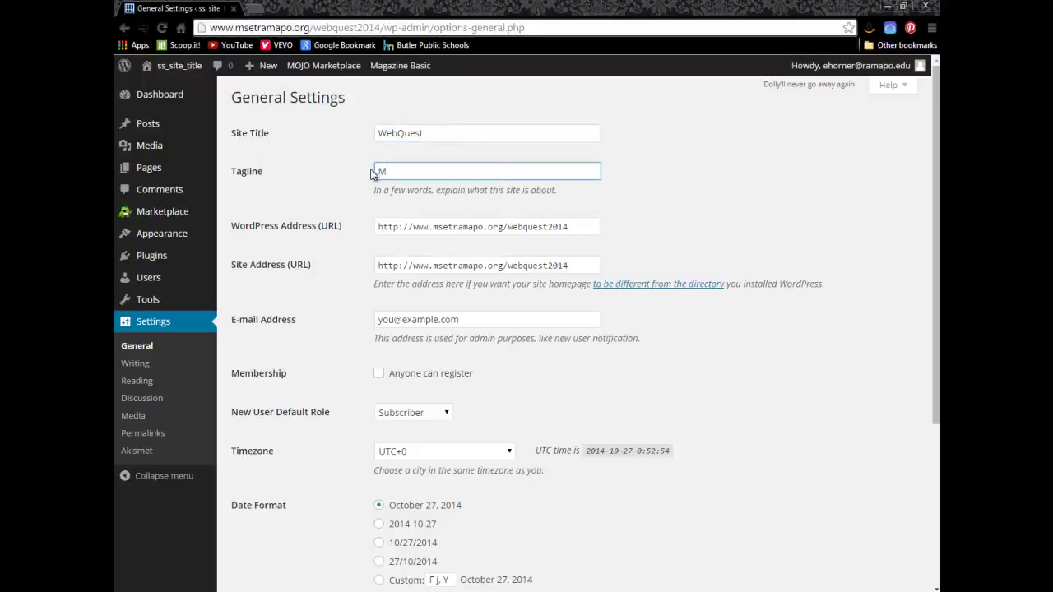
text(SET Ramapo)
click(429, 134)
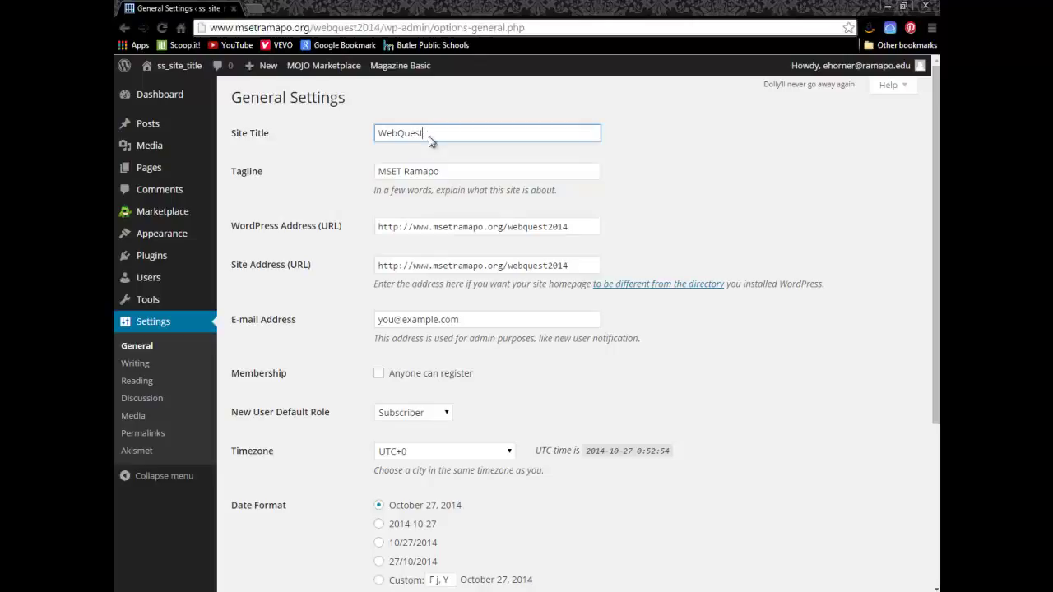
click(443, 171)
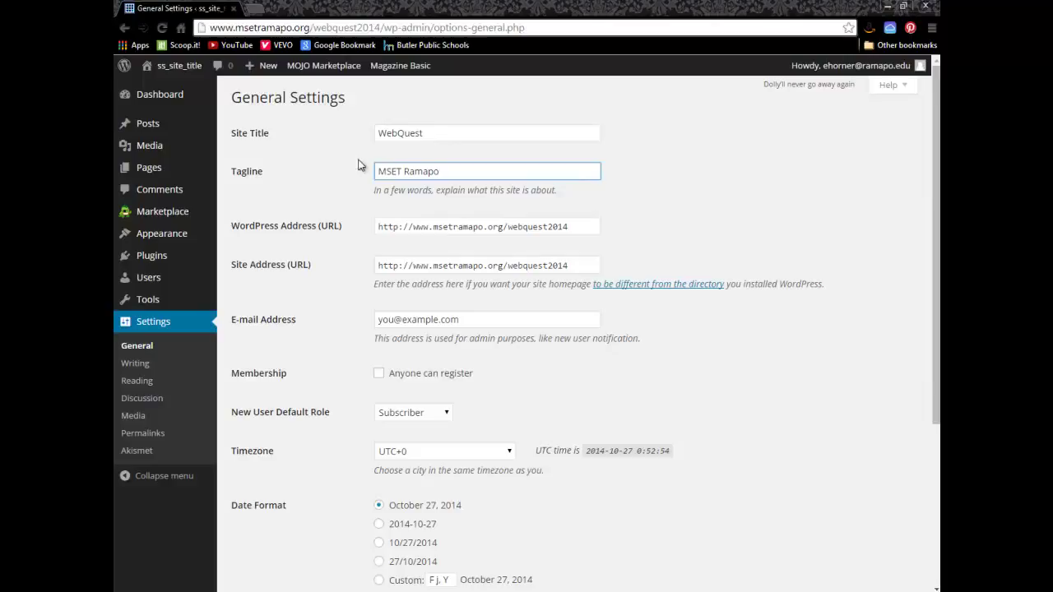
drag(466, 320, 367, 322)
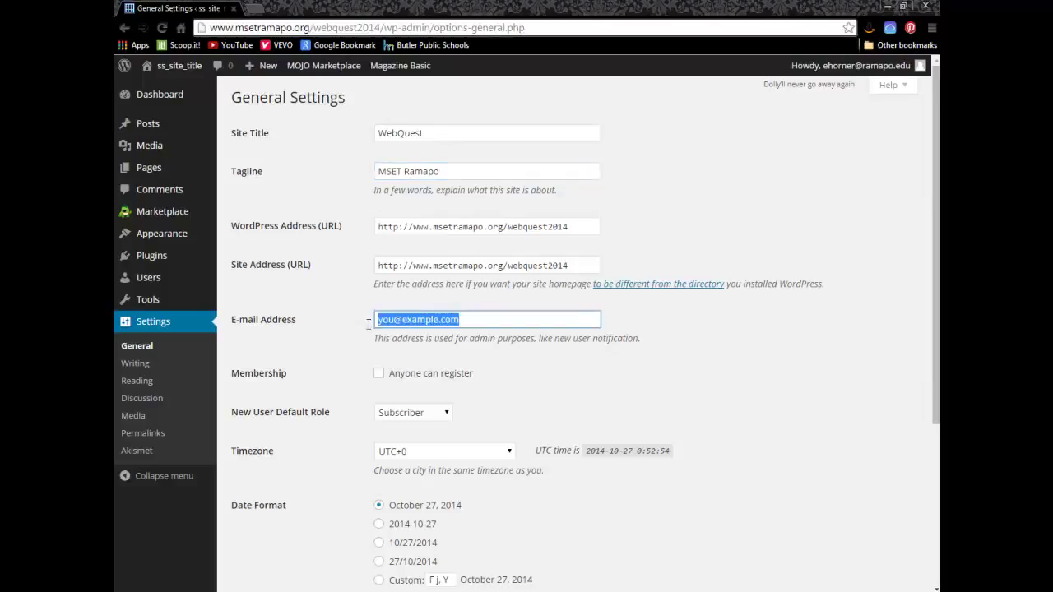
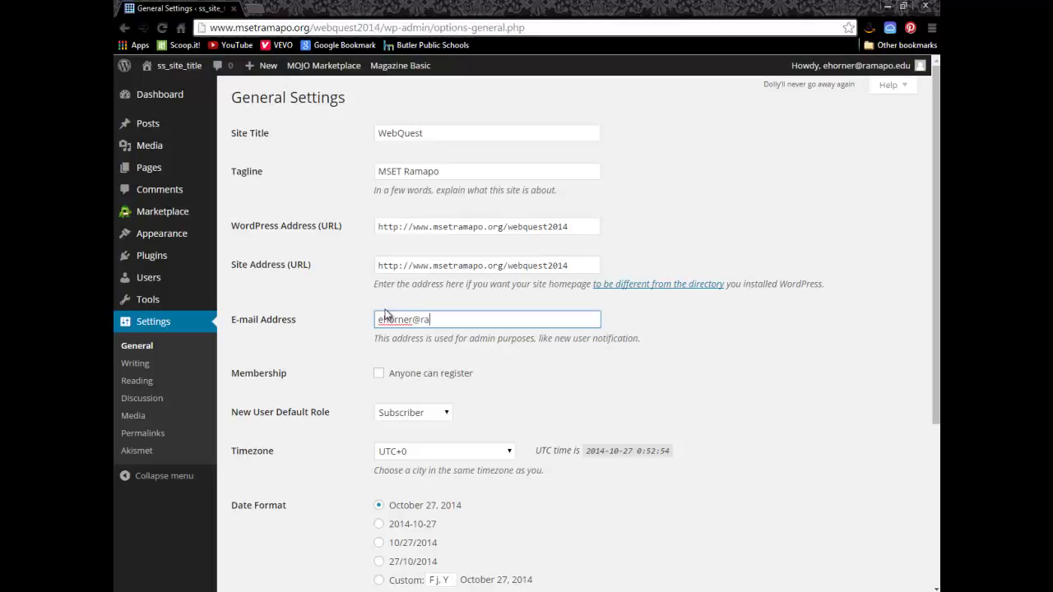
scroll(631, 234, down, 3)
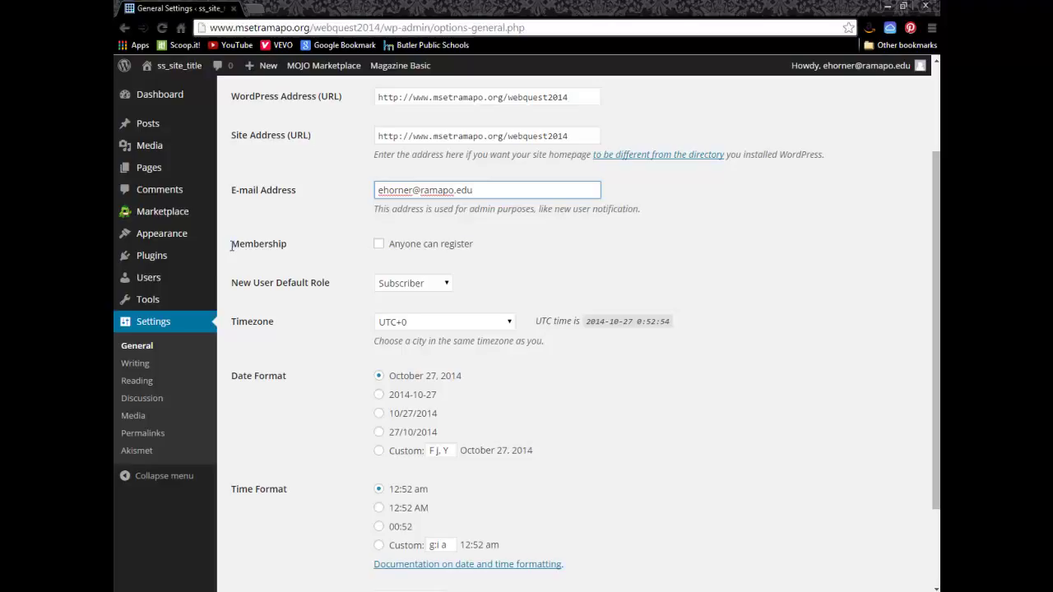
Step: Set the timezone to New York and save the General settings
double_click(233, 245)
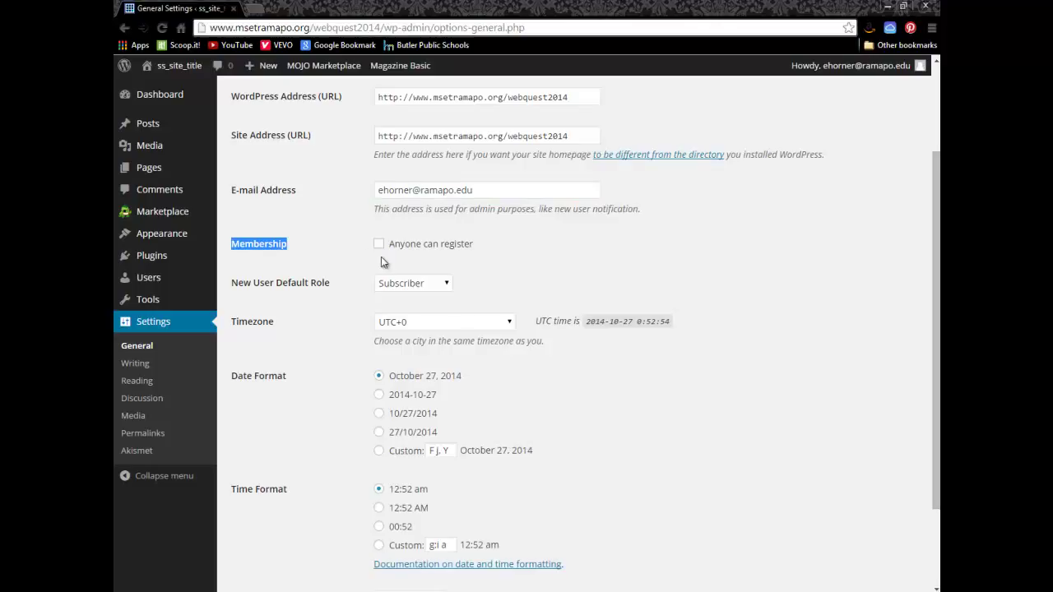
click(510, 322)
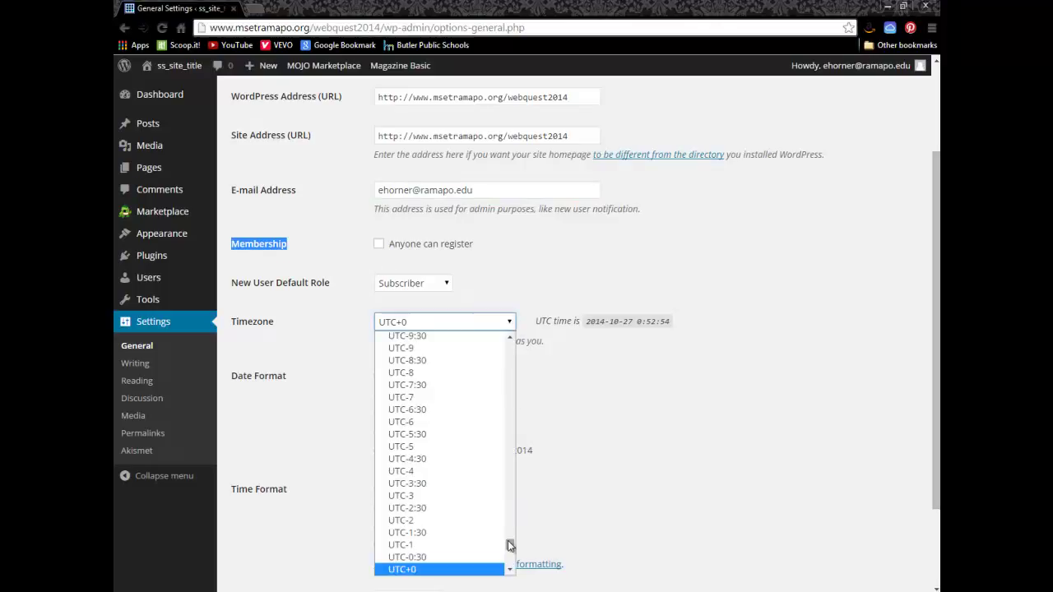
drag(510, 550, 491, 415)
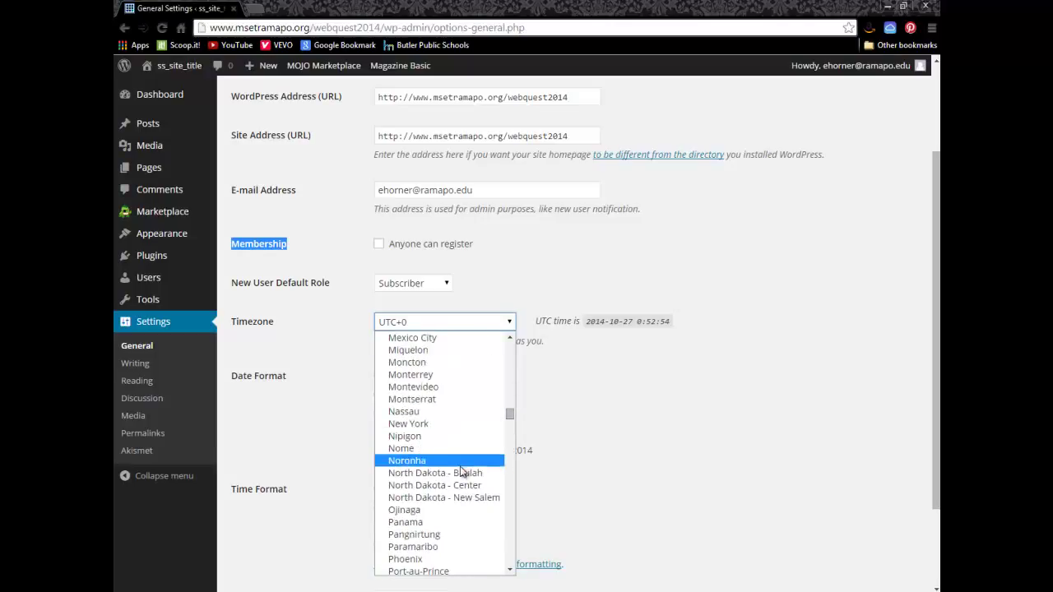
click(438, 427)
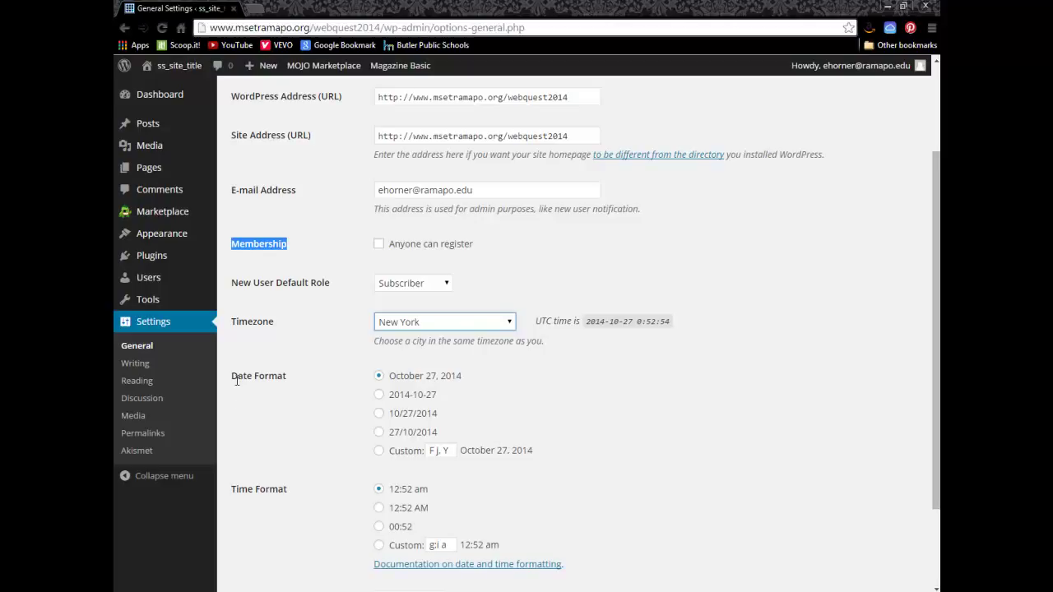
scroll(247, 493, down, 3)
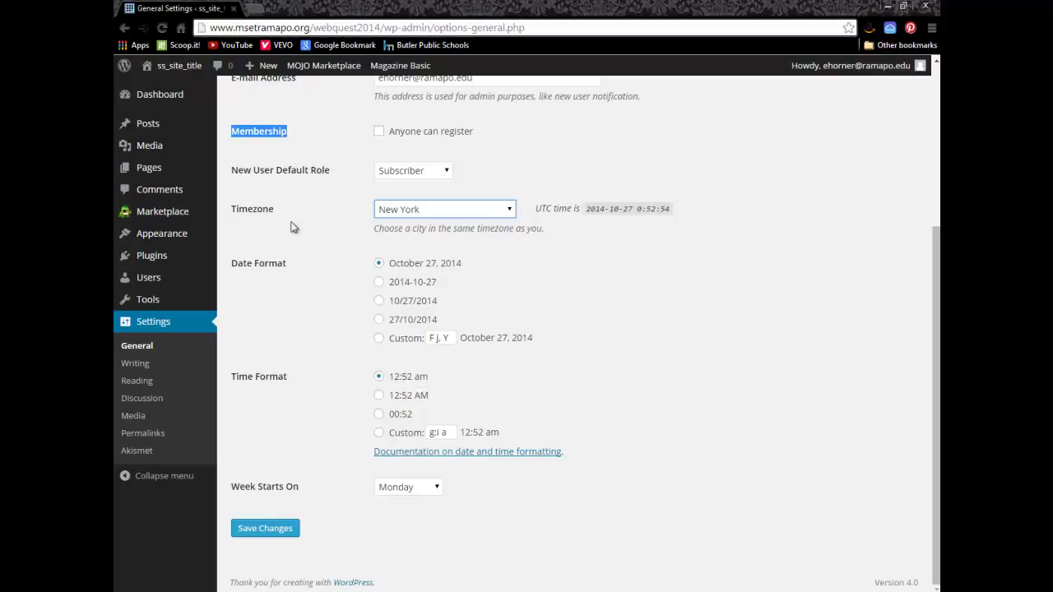
scroll(333, 296, up, 3)
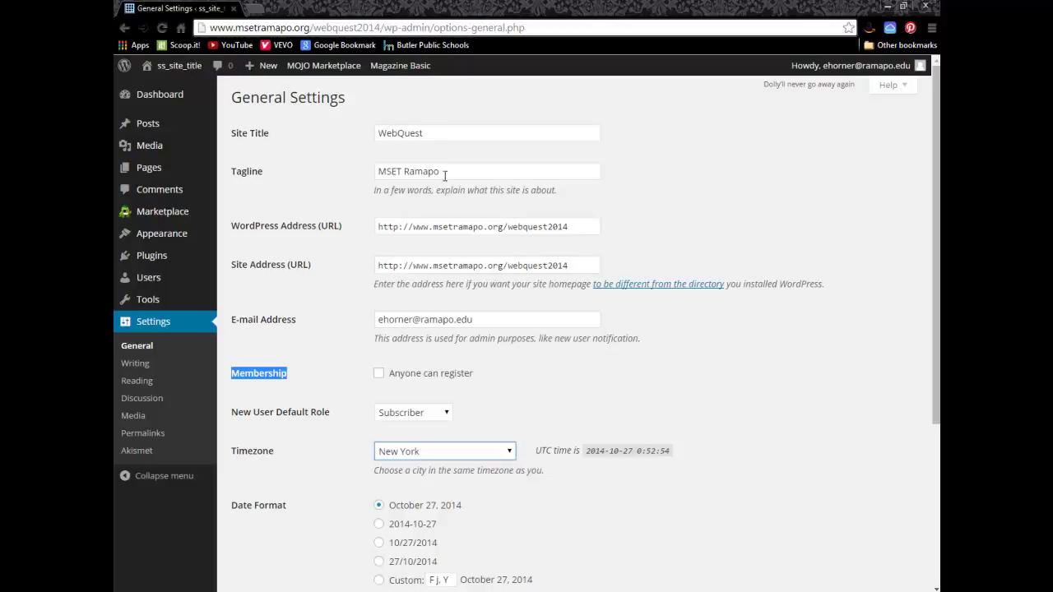
scroll(449, 246, down, 1)
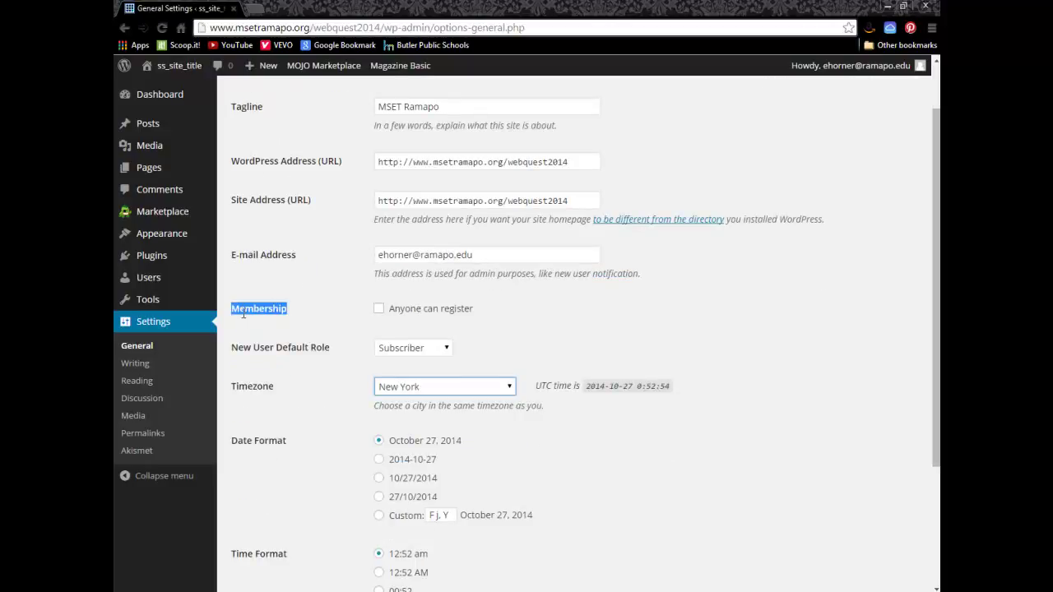
scroll(524, 323, down, 3)
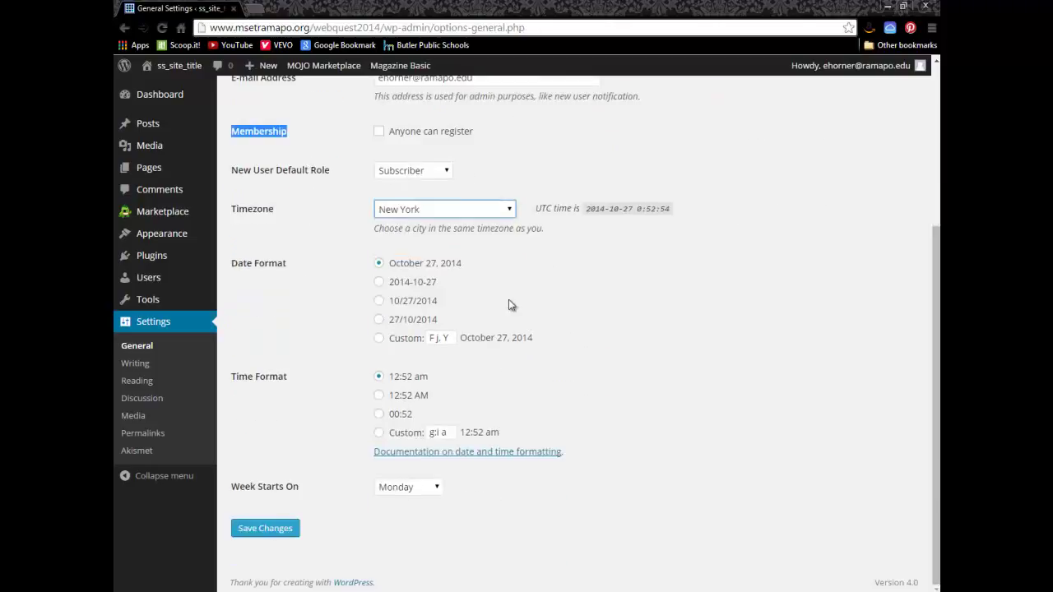
click(265, 533)
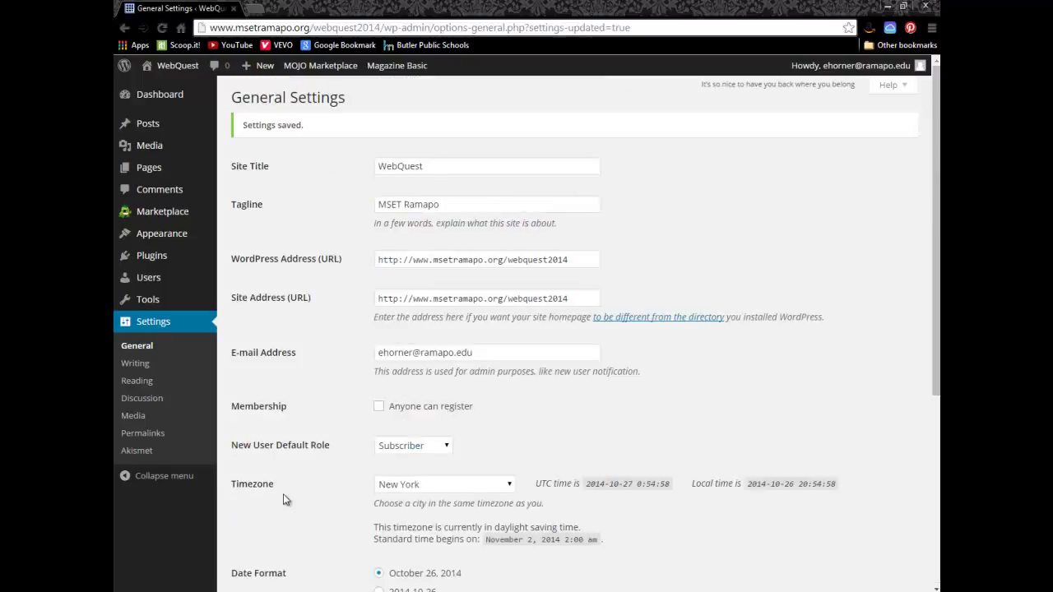
Step: Open Reading Settings and review the checklist's Reading subsection instructions
click(139, 378)
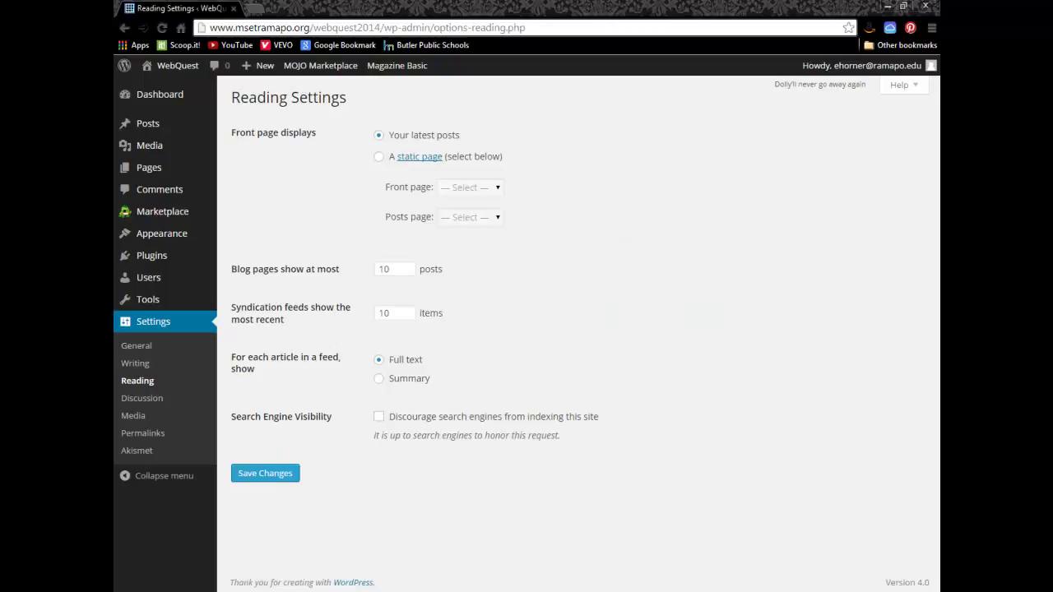
key(alt+Tab)
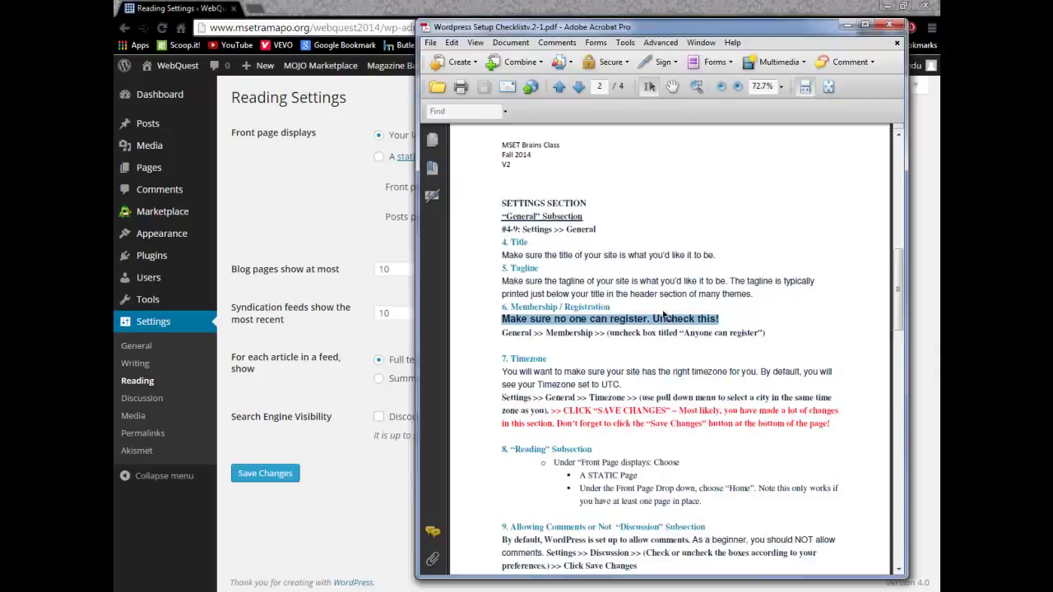
click(638, 389)
scroll(639, 388, down, 2)
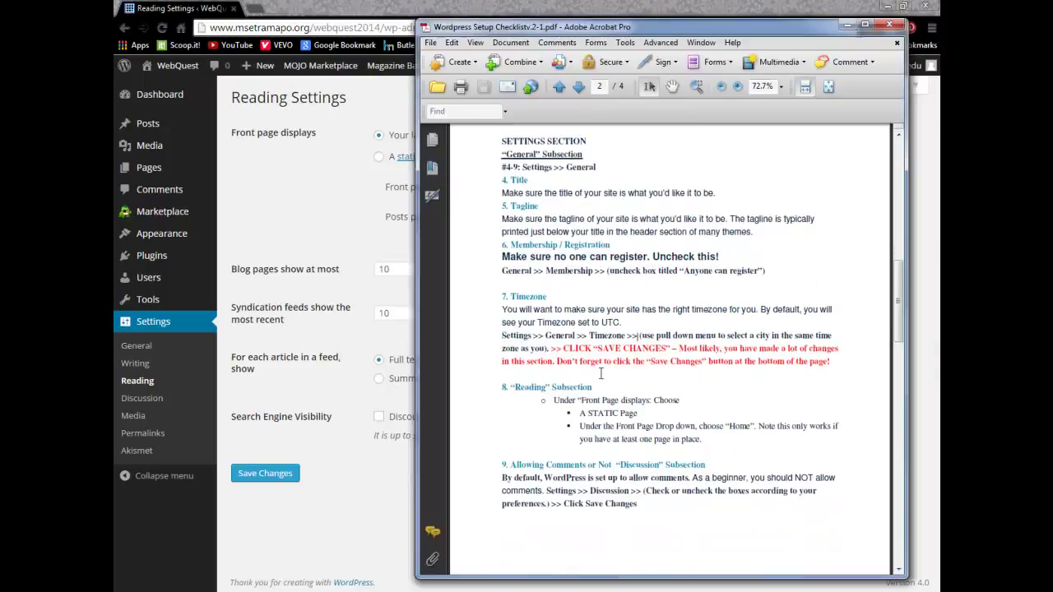
drag(503, 385, 608, 384)
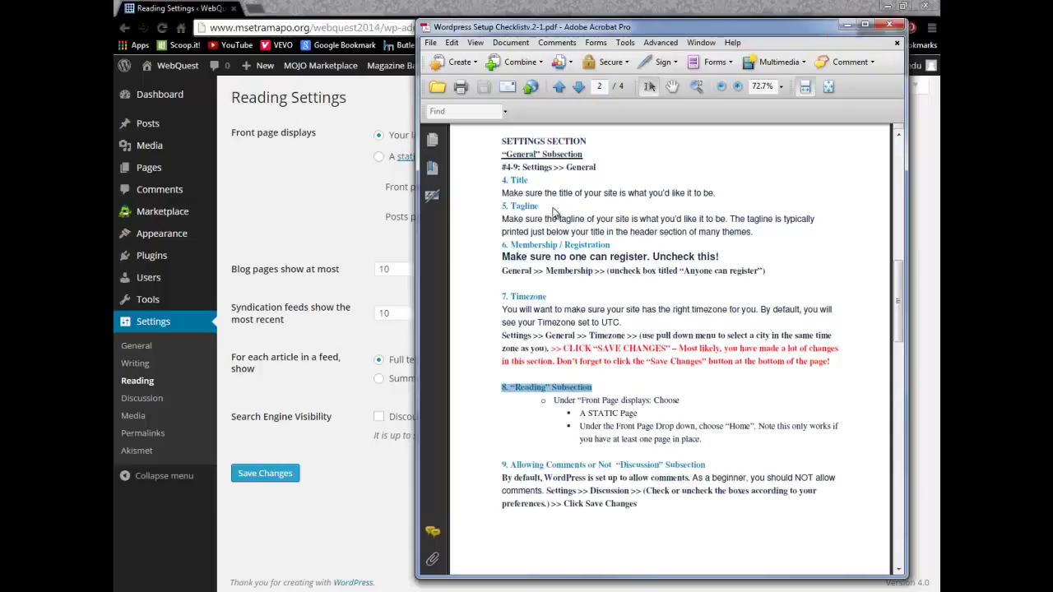
Step: Set 'A static page' with Home as the front page and save the Reading settings
click(848, 25)
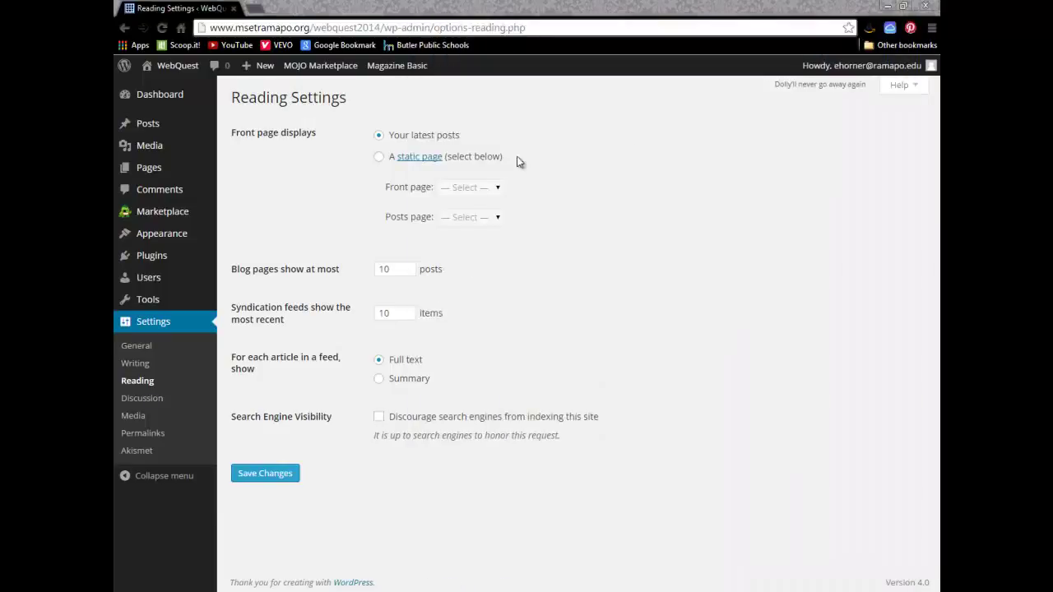
click(379, 157)
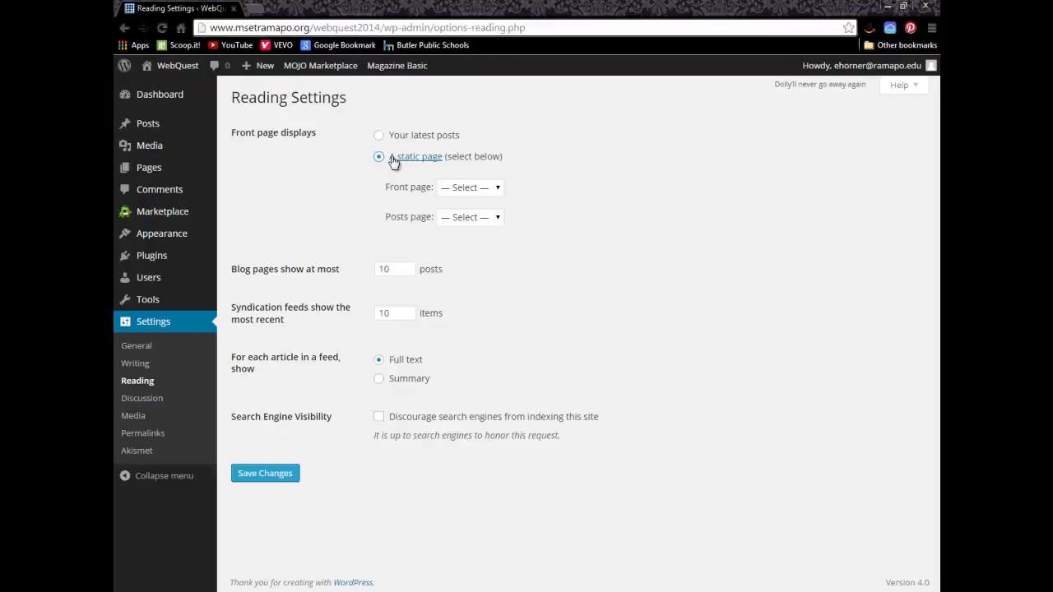
click(498, 189)
click(484, 216)
click(559, 205)
mouse_move(153, 168)
click(277, 479)
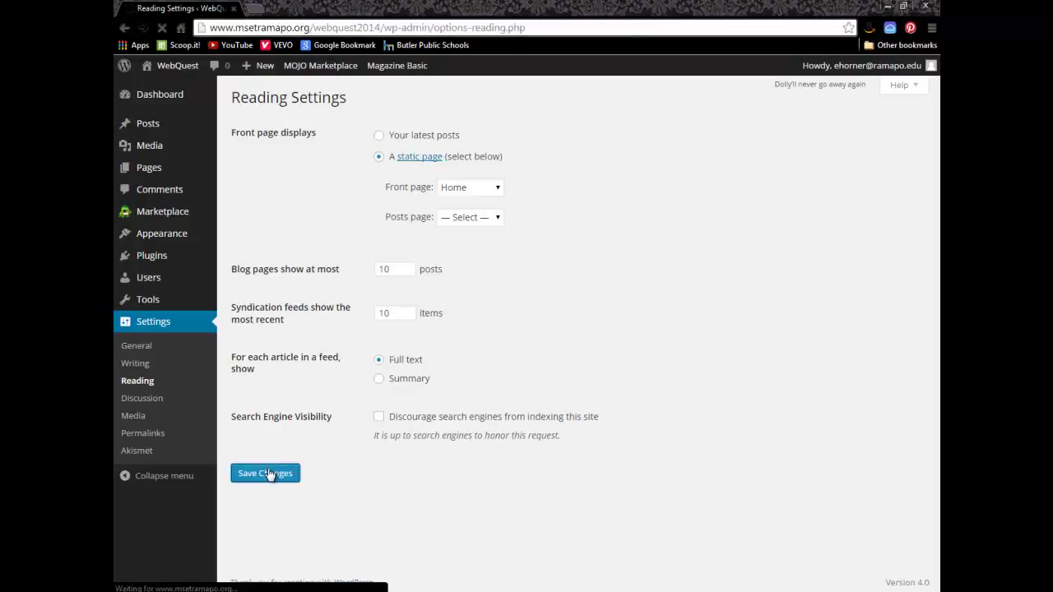
click(146, 400)
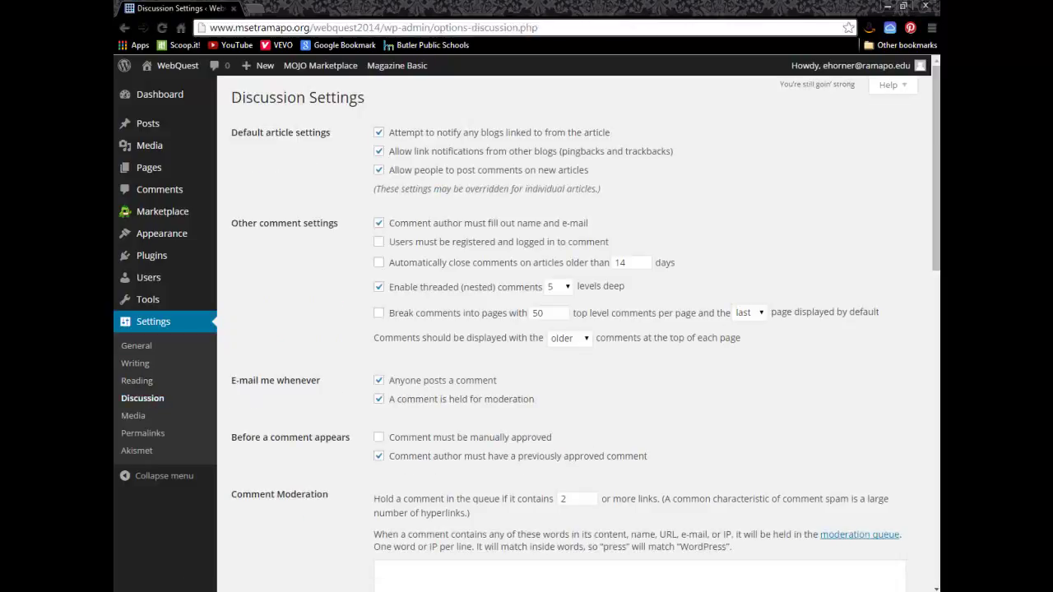
Step: Scroll the checklist to page 3's recommended Discussion Settings screenshot
key(alt+Tab)
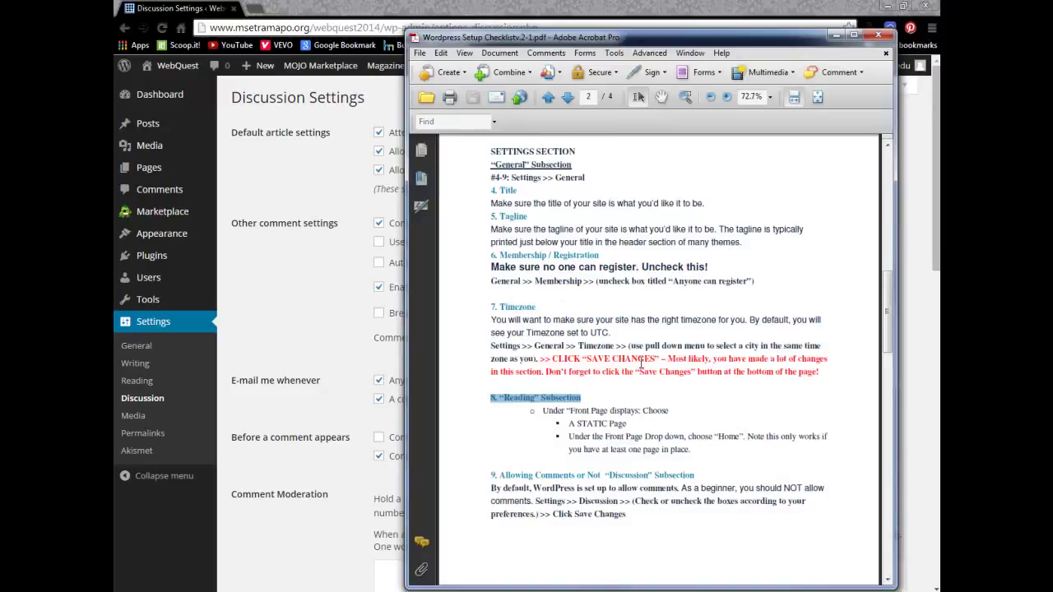
click(641, 364)
scroll(643, 367, down, 8)
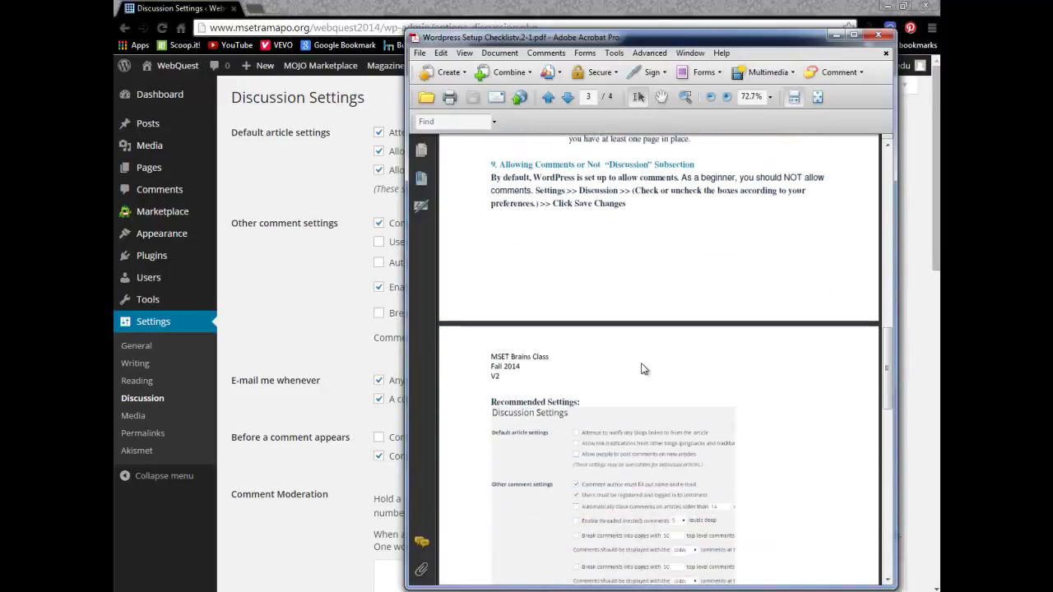
scroll(642, 368, down, 5)
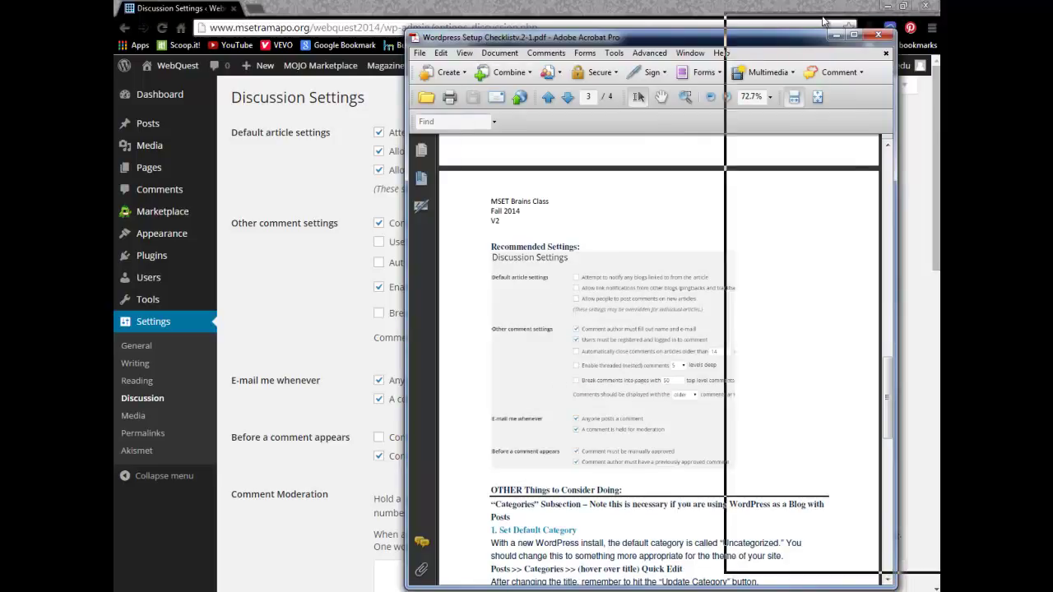
Step: Turn off pingbacks, new-article and threaded comments, require registration and manual approval, then save
key(alt+Tab)
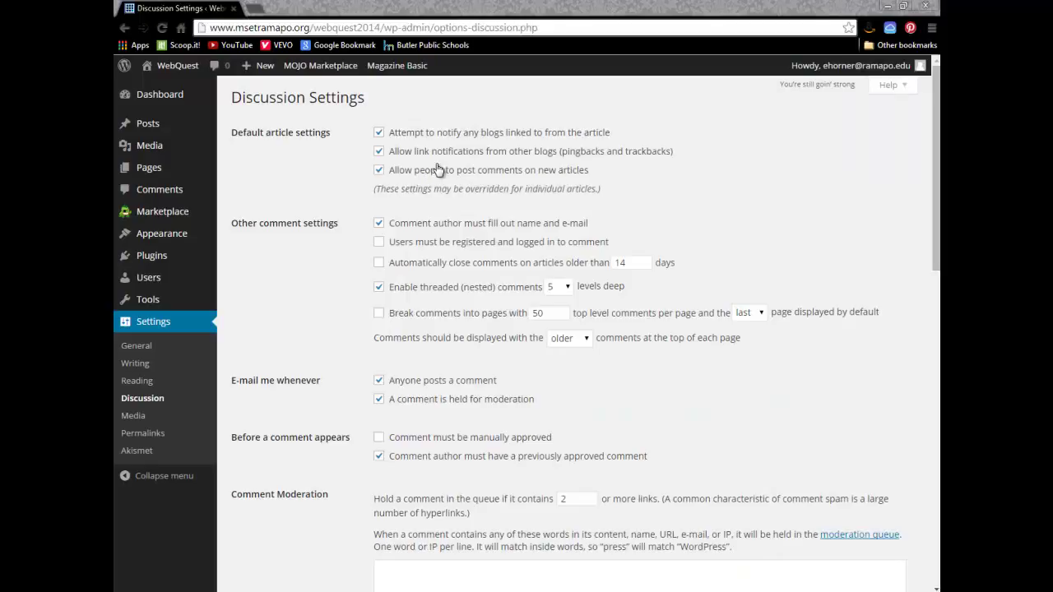
click(379, 132)
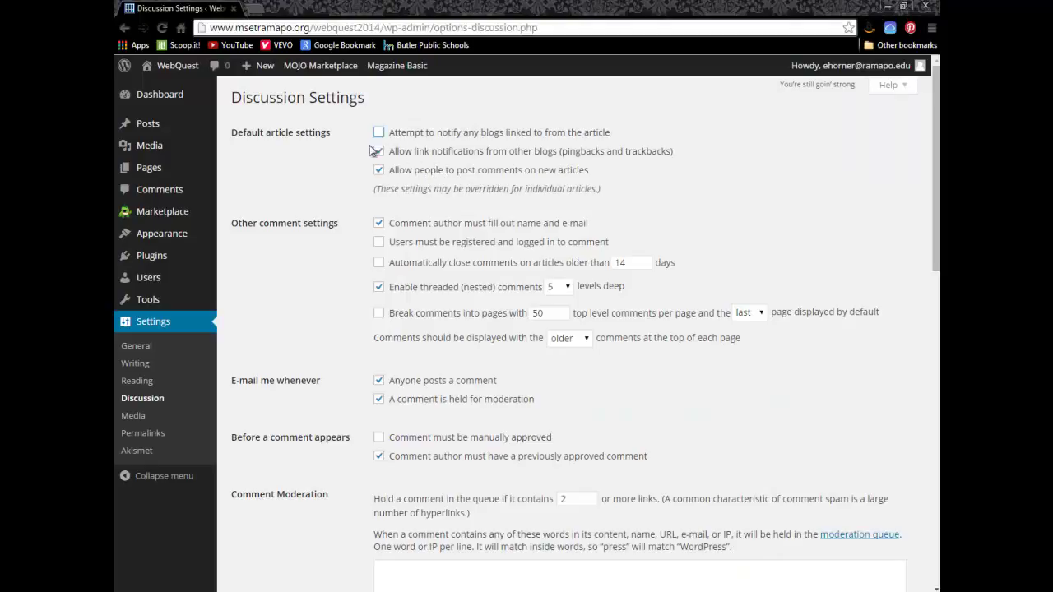
click(378, 151)
click(378, 172)
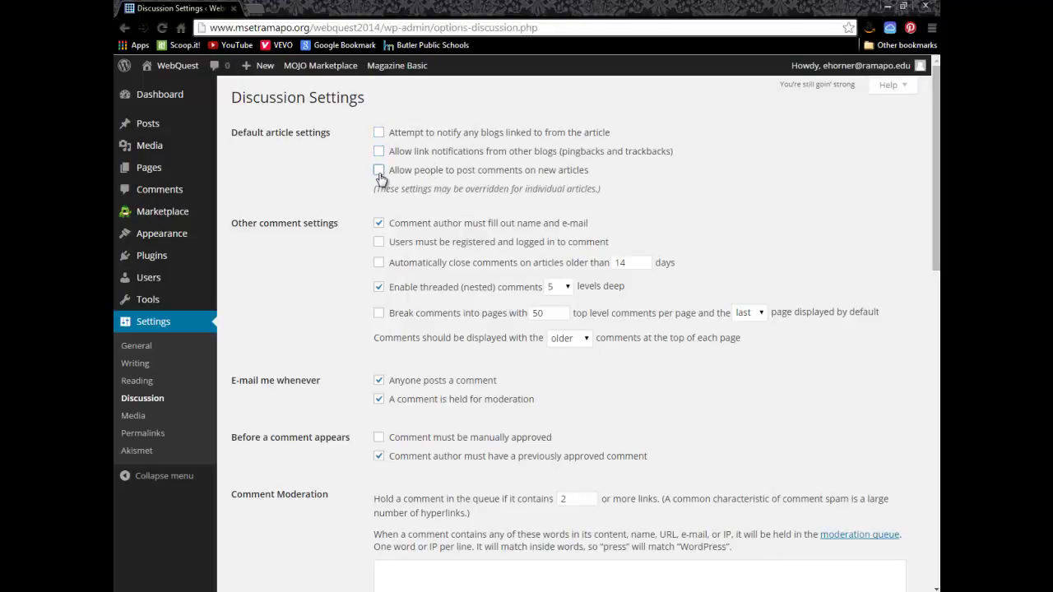
click(379, 242)
click(379, 287)
click(379, 438)
scroll(454, 416, down, 9)
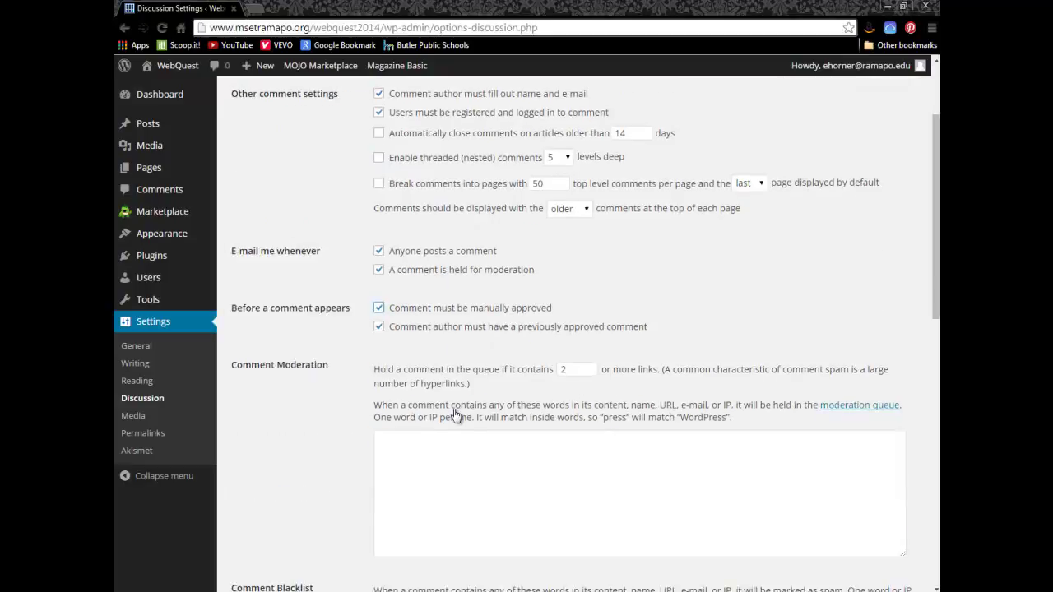
scroll(455, 427, down, 2)
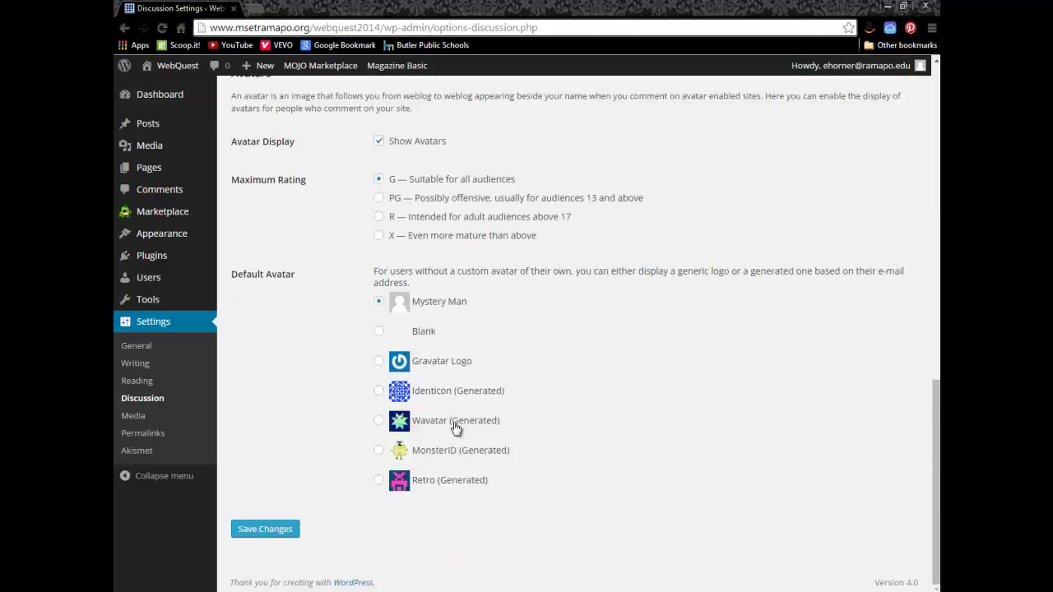
click(271, 531)
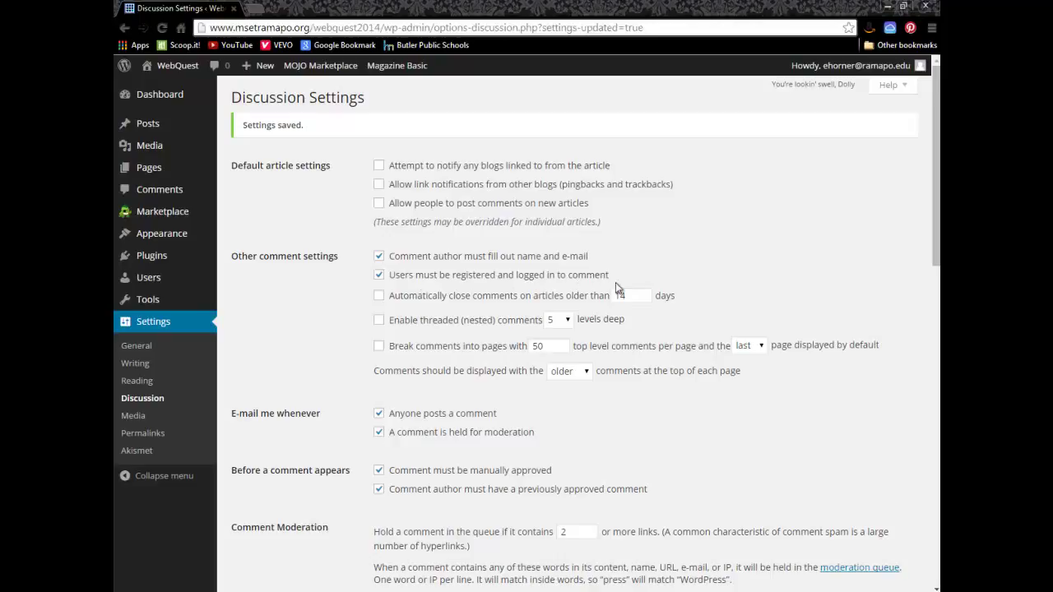
Step: From the All Pages list, uncheck Allow Comments for the Home page and save the change
click(135, 346)
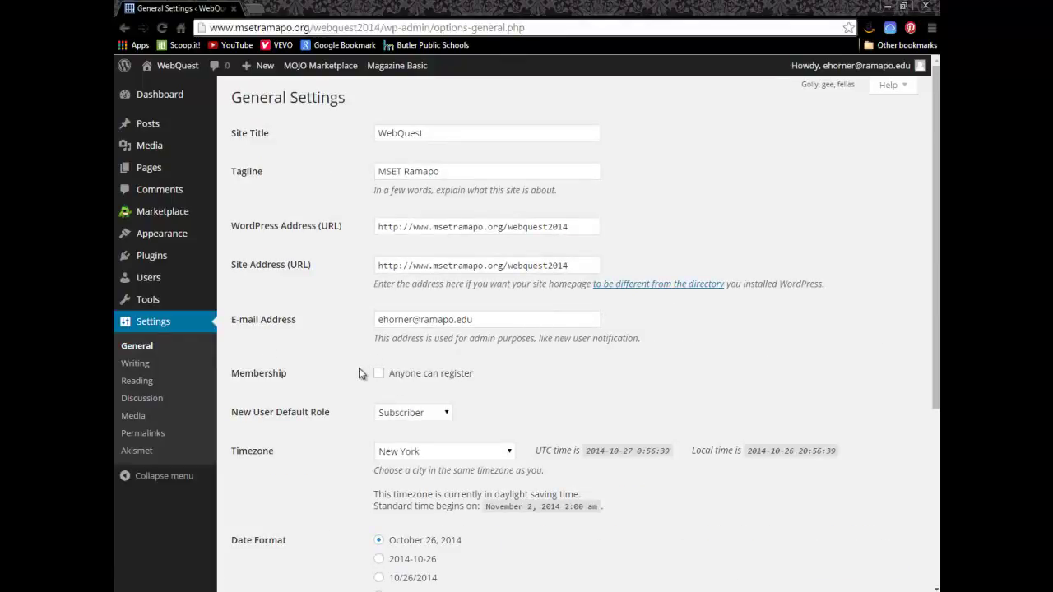
mouse_move(139, 175)
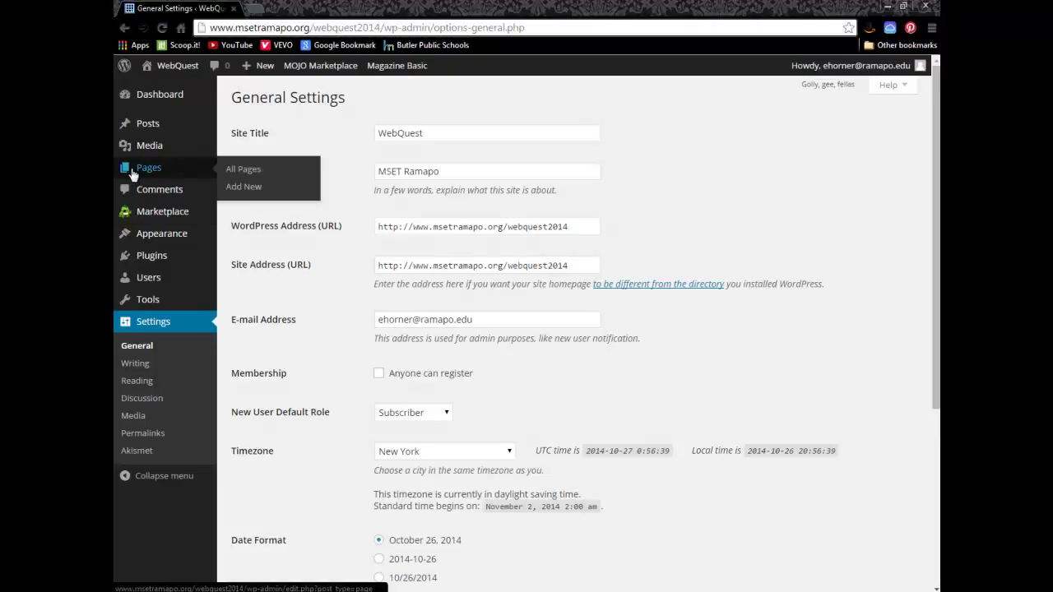
click(138, 172)
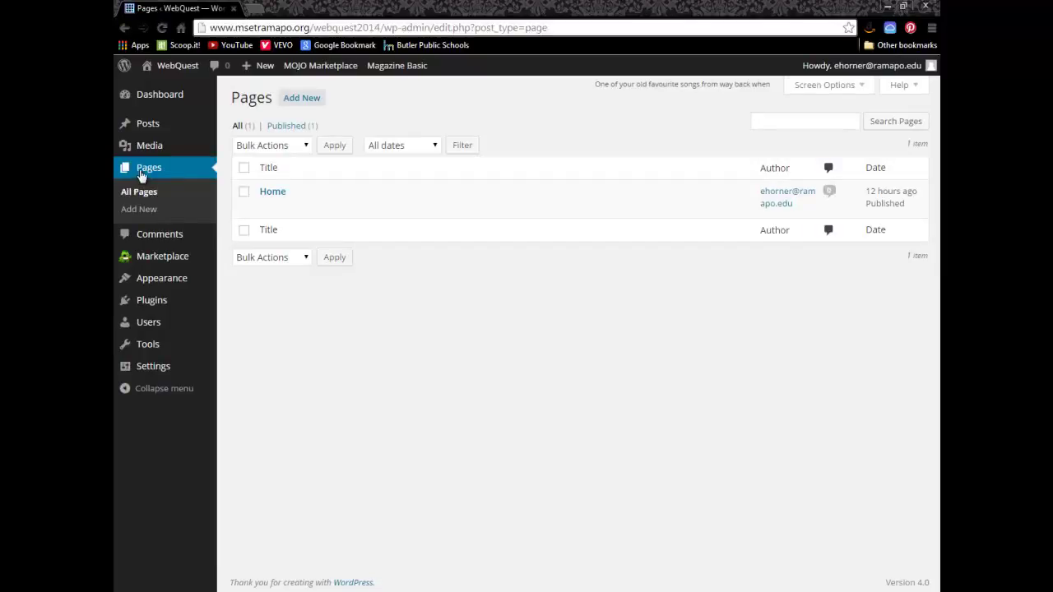
mouse_move(271, 200)
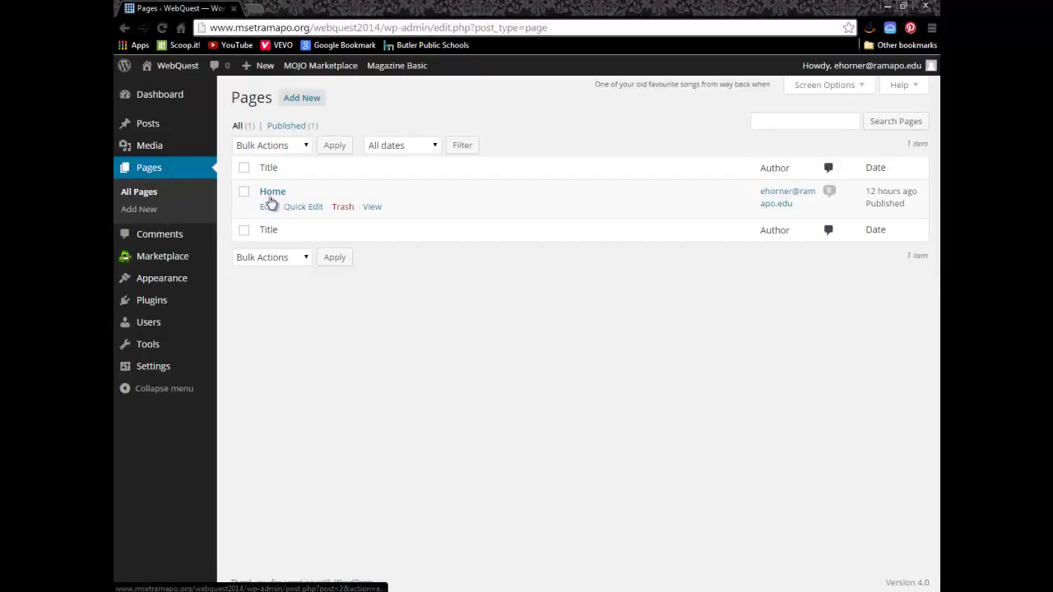
click(311, 207)
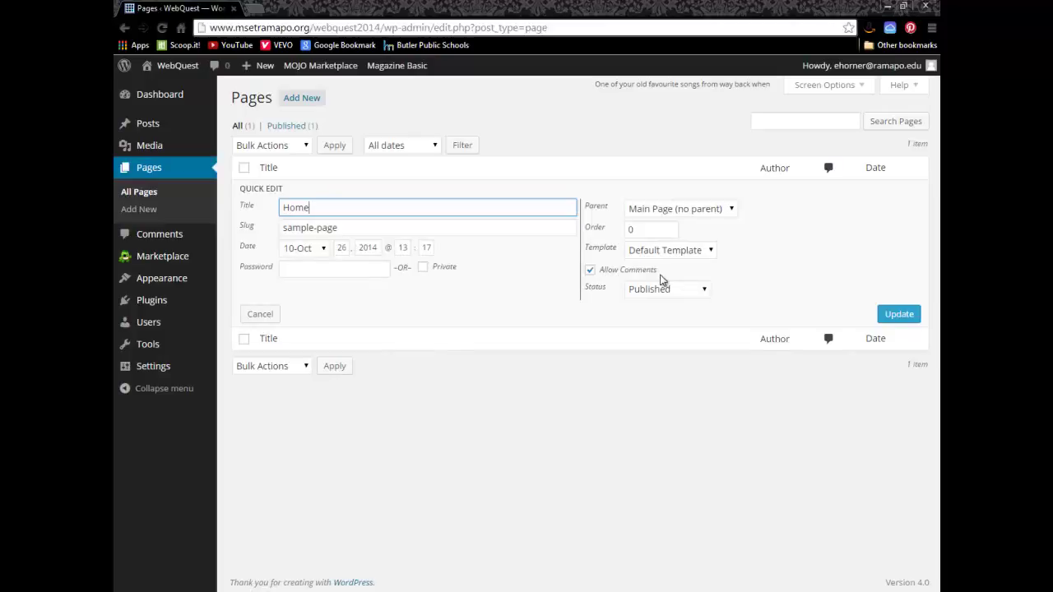
click(591, 274)
click(590, 273)
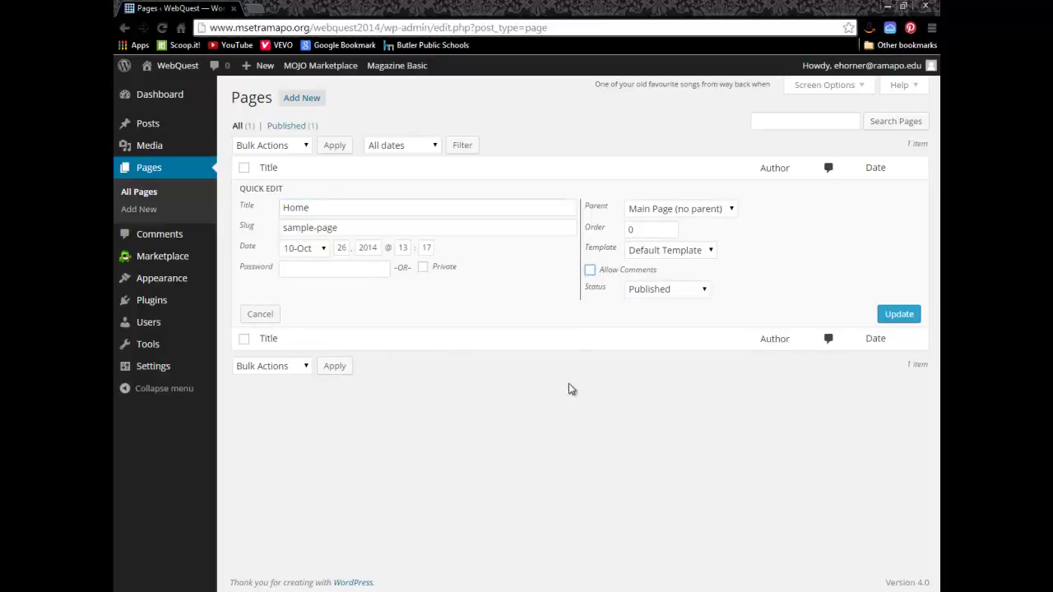
click(904, 319)
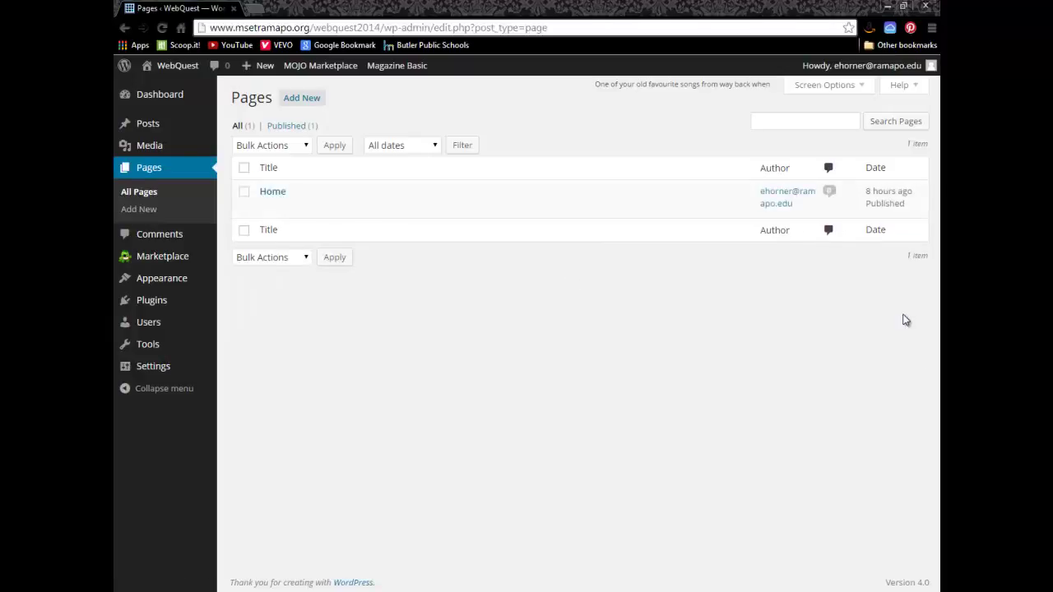